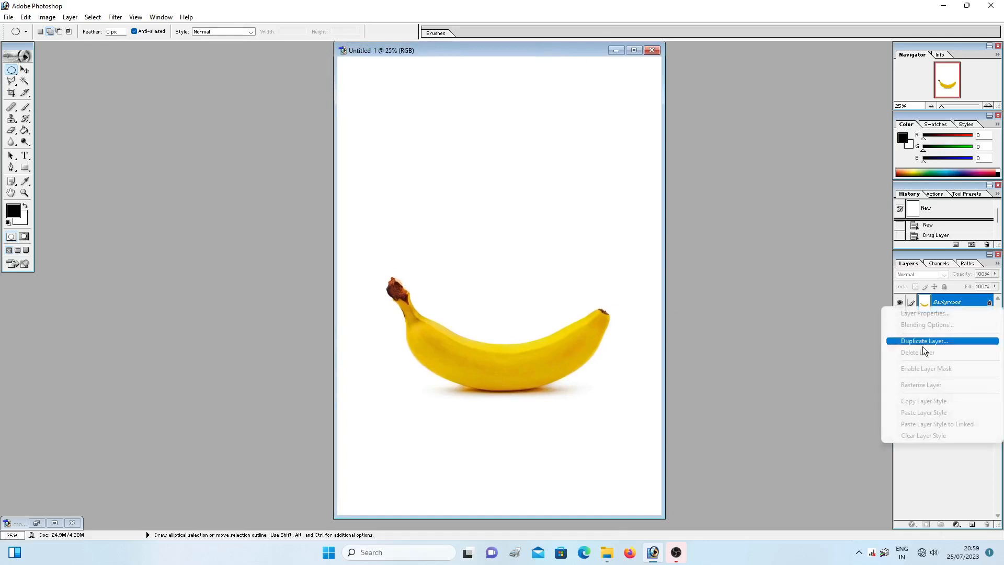
Duplicate the banana's Background layer within the Untitled-1 document as Background copy.
{"action": "left_click", "coordinate": [922, 341]}
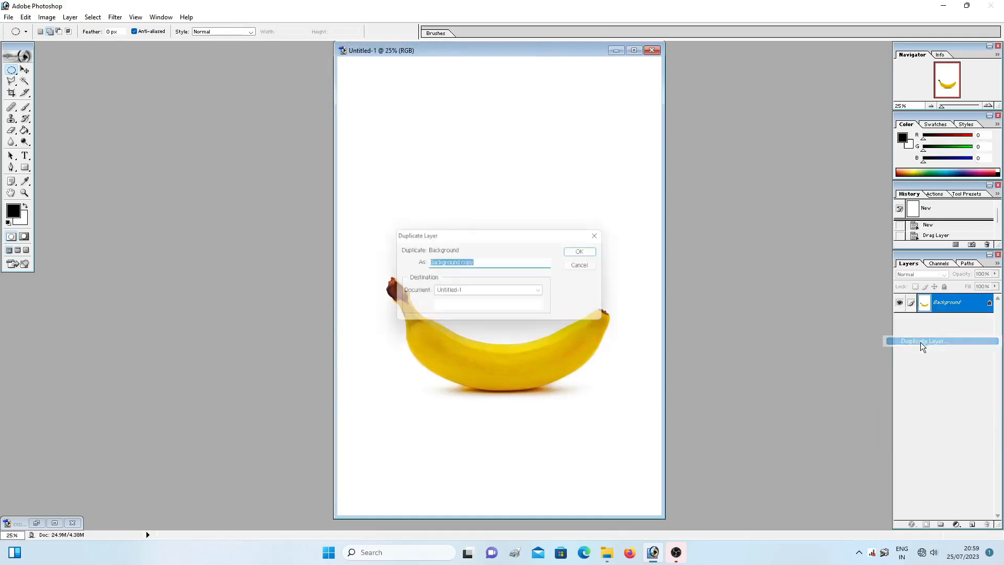
{"action": "left_click", "coordinate": [589, 251]}
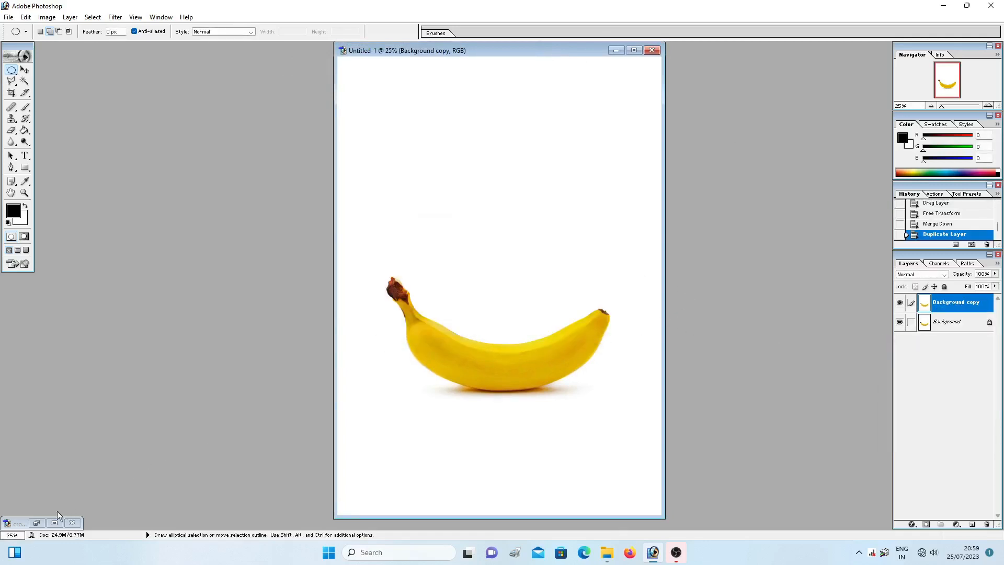
Copy the island picture from cropped-5120-2880-682878.jpg into the banana document as a new layer and maximize that document.
{"action": "double_click", "coordinate": [20, 522]}
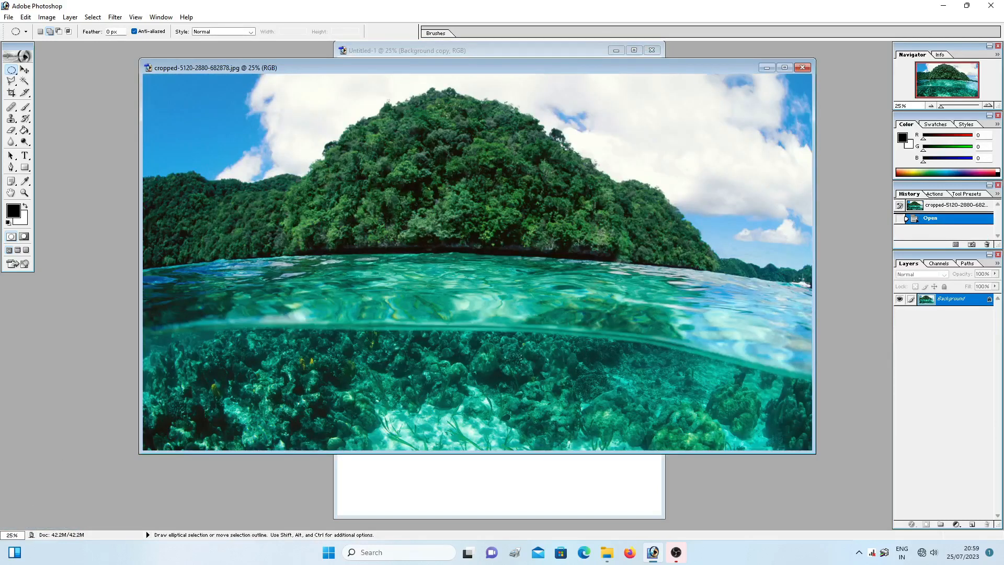
{"action": "left_click_drag", "start_coordinate": [817, 59], "coordinate": [424, 193]}
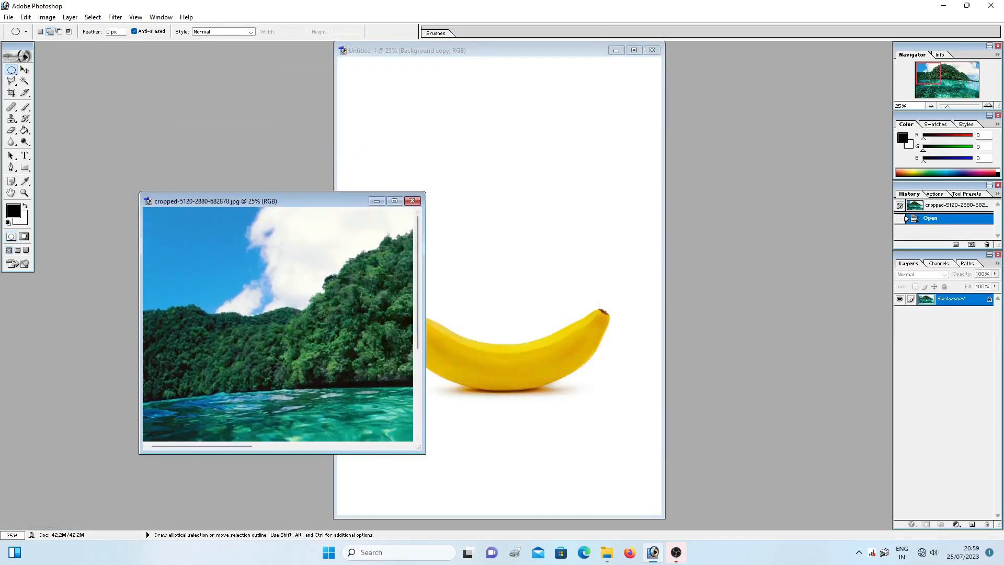
{"action": "key", "text": "v"}
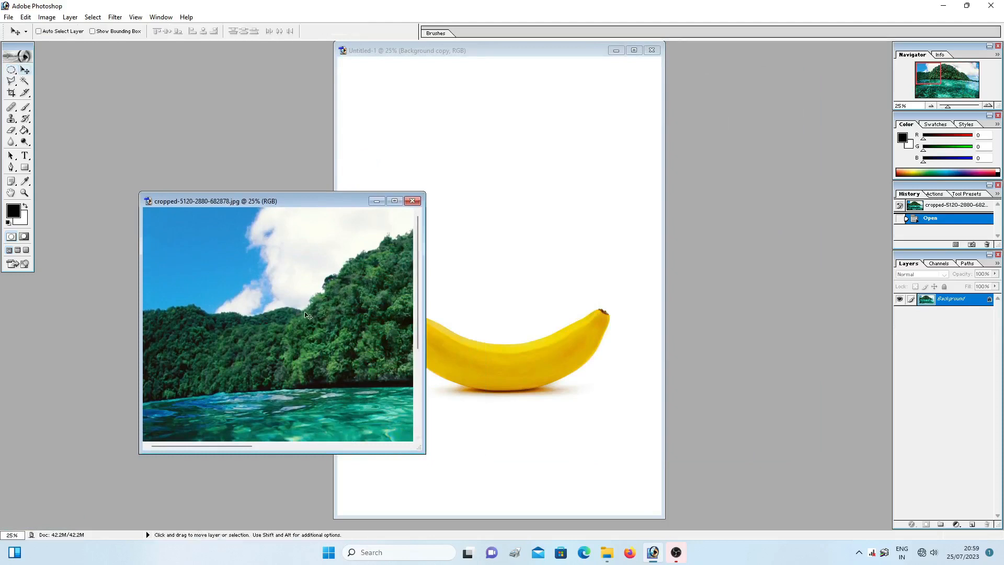
{"action": "left_click_drag", "start_coordinate": [348, 282], "coordinate": [513, 215]}
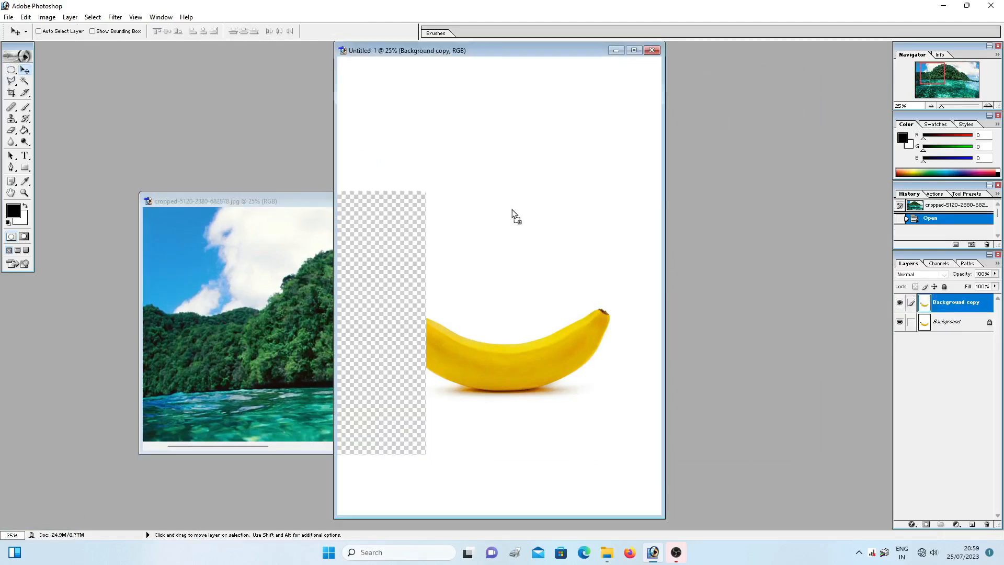
{"action": "left_click", "coordinate": [633, 51]}
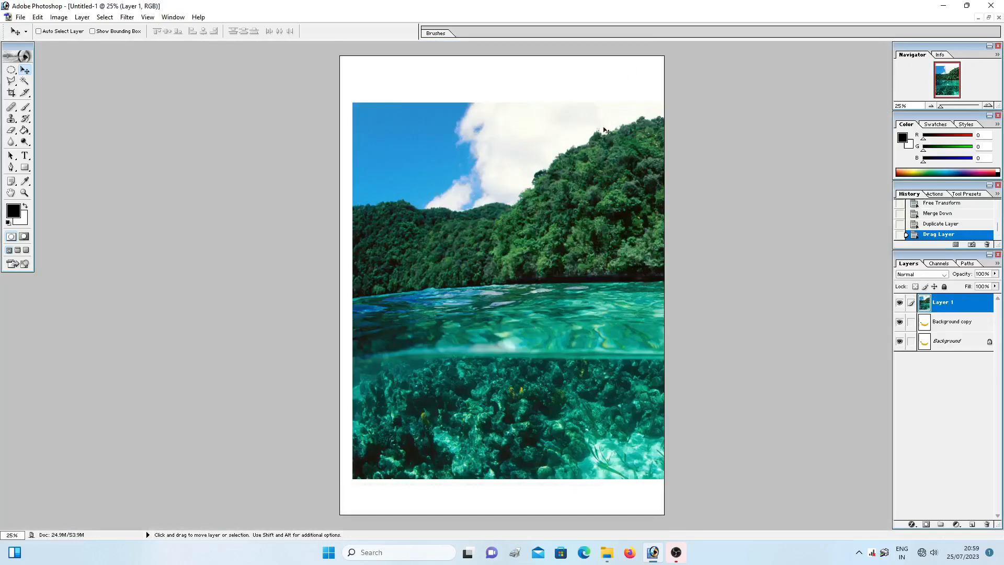
Scale the island layer proportionally to about 39% with Free Transform and move it over the upper part of the banana.
{"action": "key", "text": "m"}
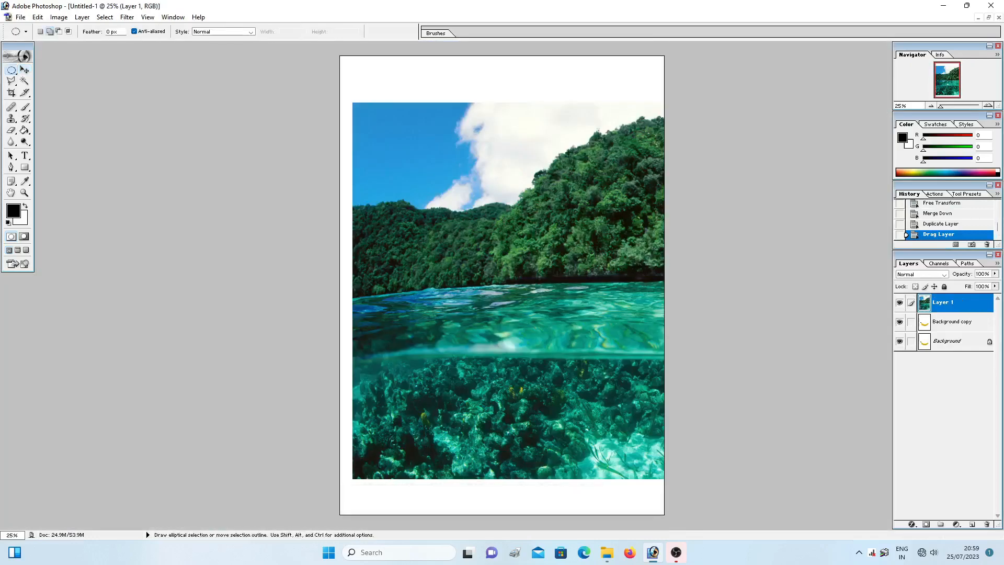
{"action": "right_click", "coordinate": [570, 150]}
{"action": "left_click", "coordinate": [591, 230]}
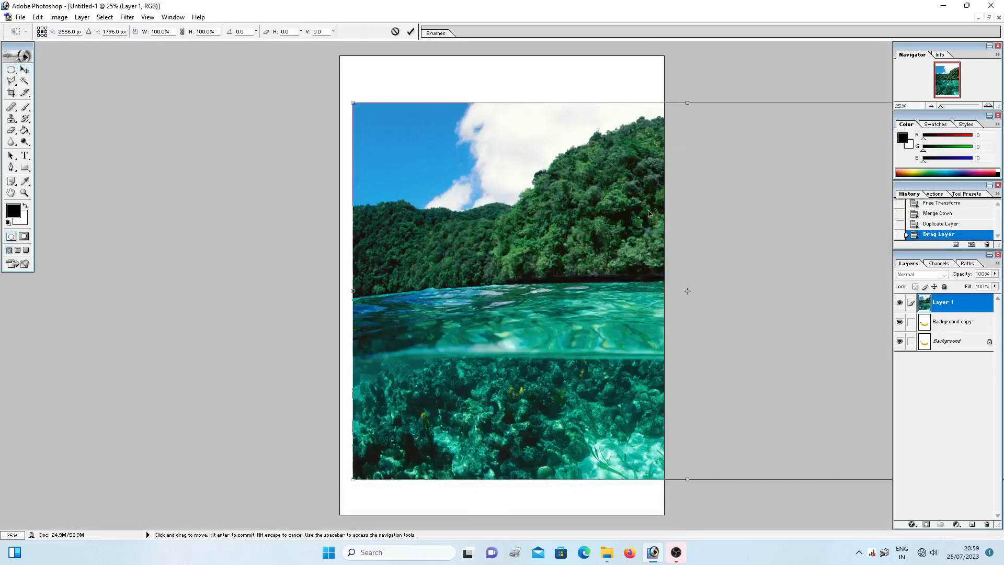
{"action": "left_click_drag", "start_coordinate": [647, 225], "coordinate": [399, 208]}
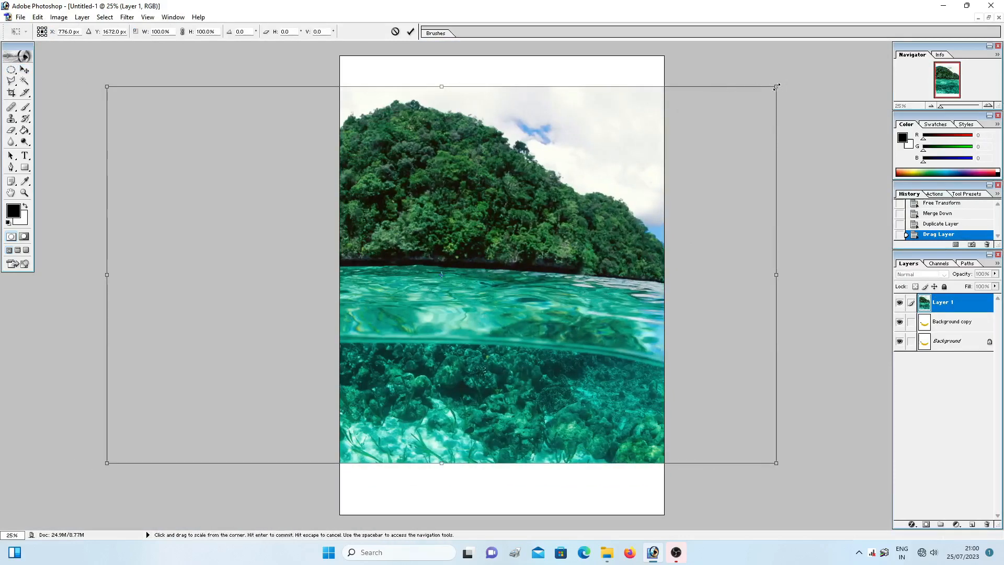
{"action": "left_click_drag", "start_coordinate": [777, 87], "coordinate": [383, 344]}
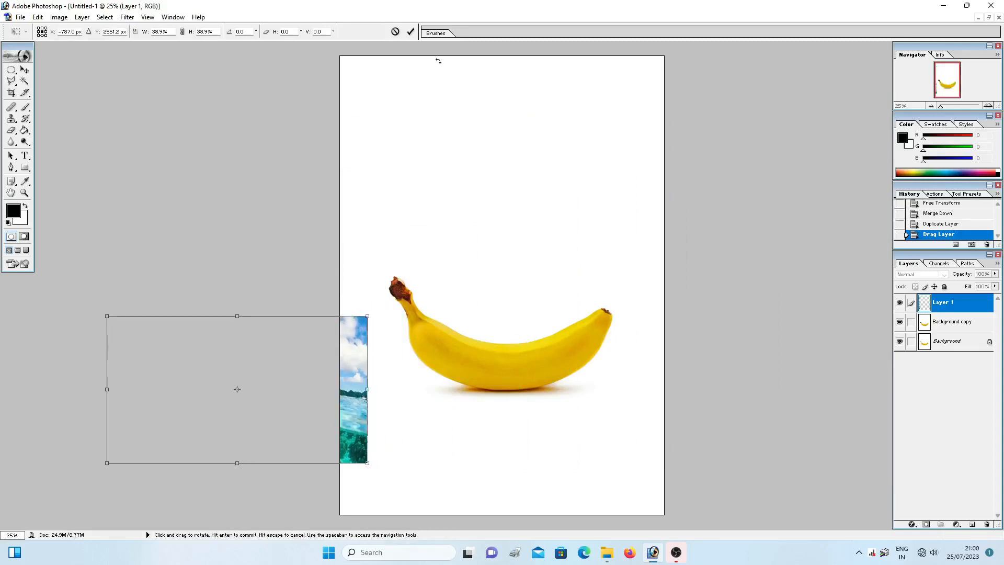
{"action": "left_click", "coordinate": [411, 32]}
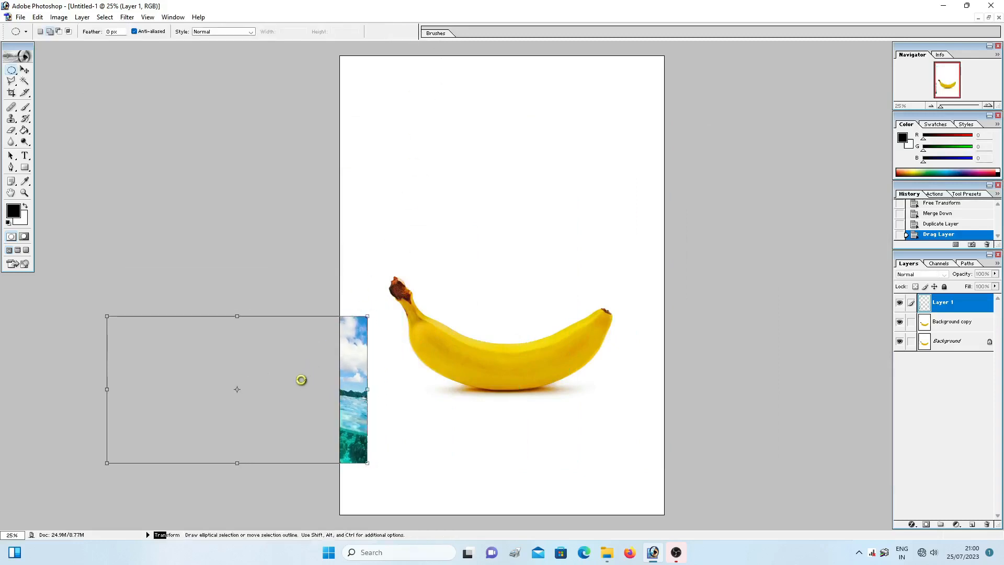
{"action": "key", "text": "v"}
{"action": "left_click_drag", "start_coordinate": [285, 383], "coordinate": [547, 282]}
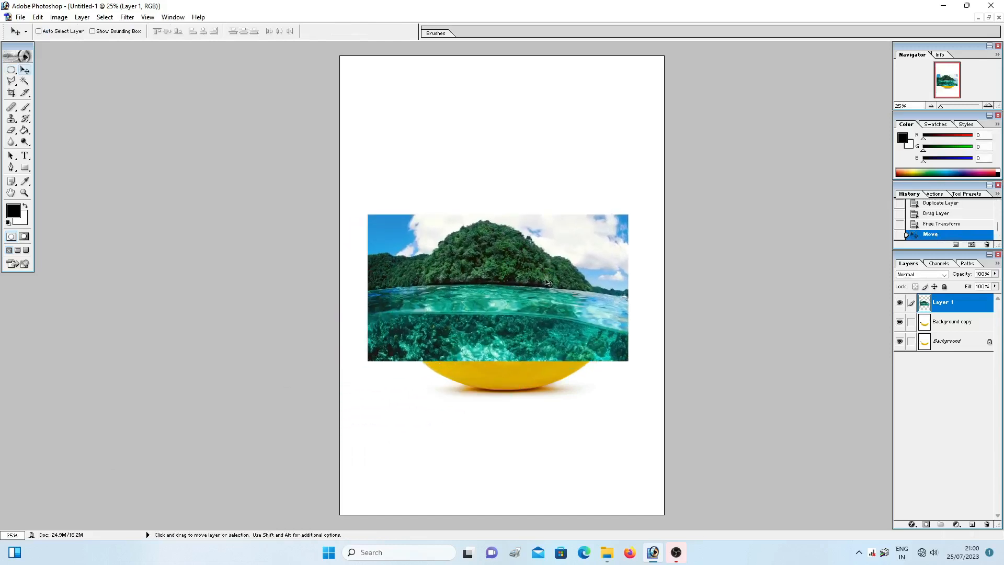
Free-transform the island layer to about 70.6% width and 63.6% height, rotate it -1.3°, and fit it over the banana's inner curve.
{"action": "right_click", "coordinate": [590, 249]}
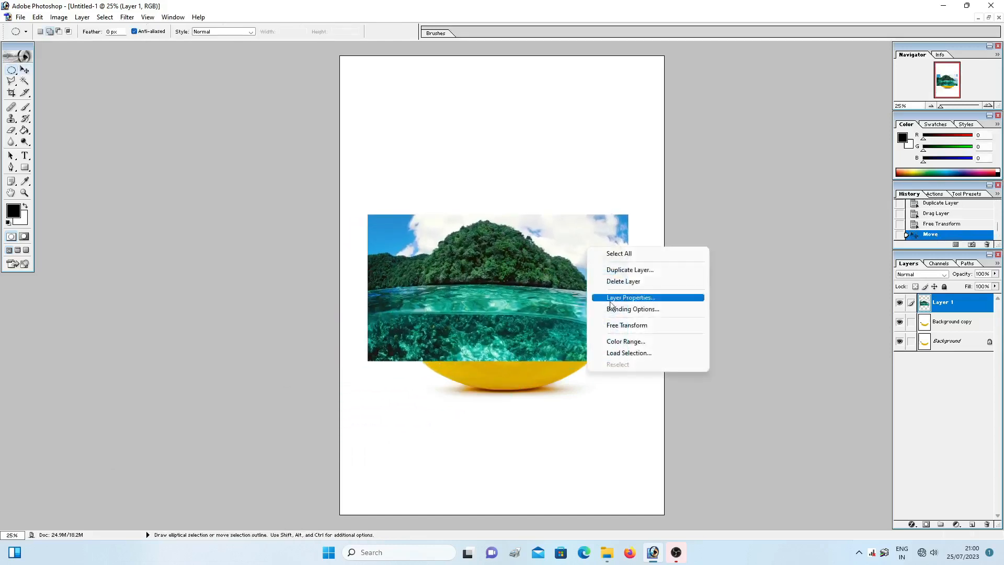
{"action": "left_click", "coordinate": [617, 326]}
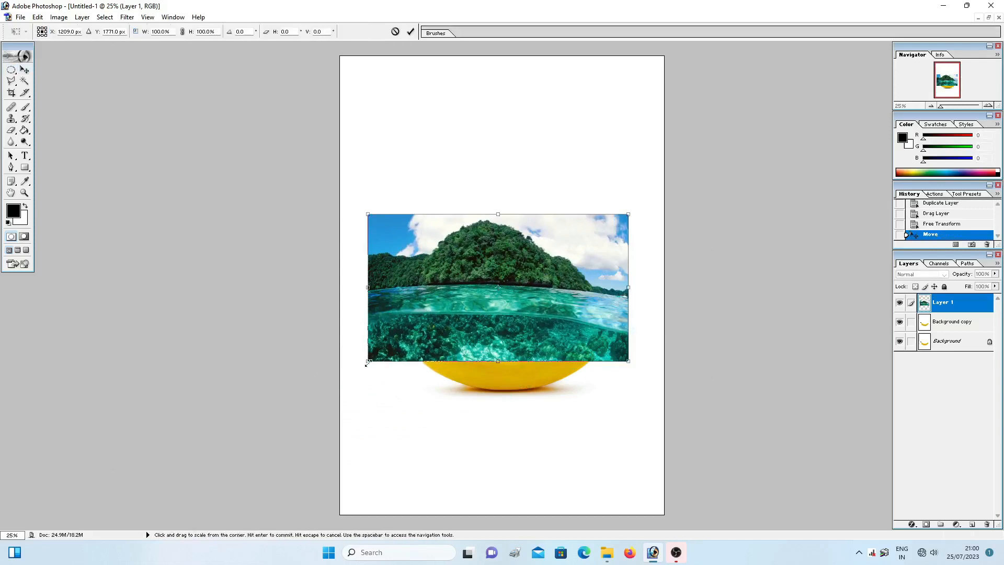
{"action": "left_click_drag", "start_coordinate": [368, 363], "coordinate": [487, 277]}
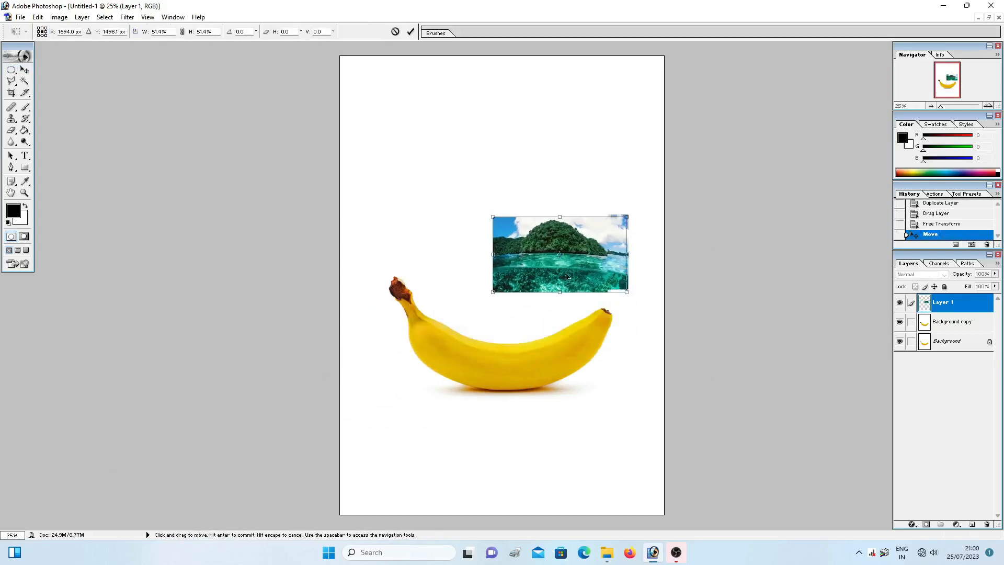
{"action": "left_click_drag", "start_coordinate": [574, 272], "coordinate": [511, 323]}
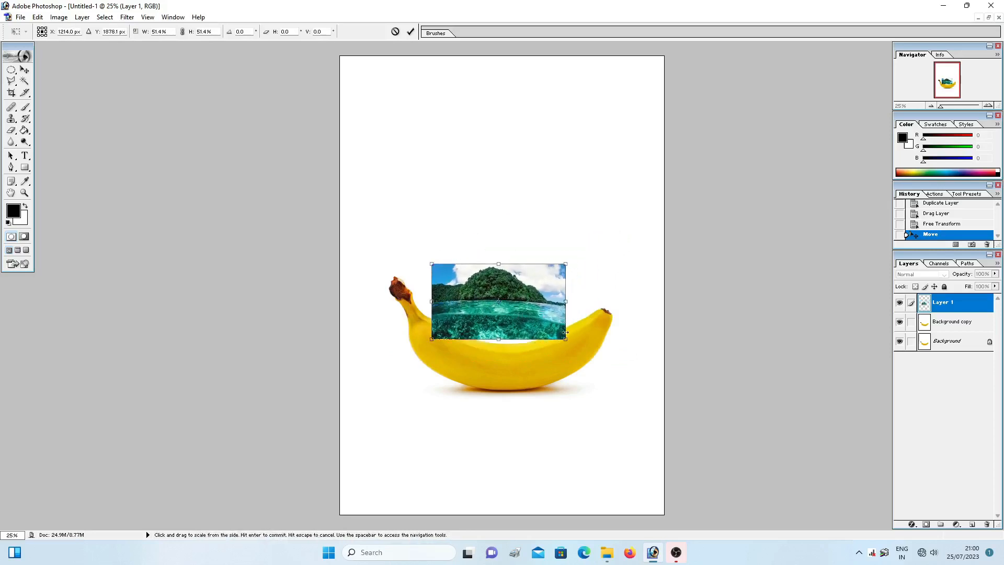
{"action": "left_click_drag", "start_coordinate": [566, 339], "coordinate": [599, 355]}
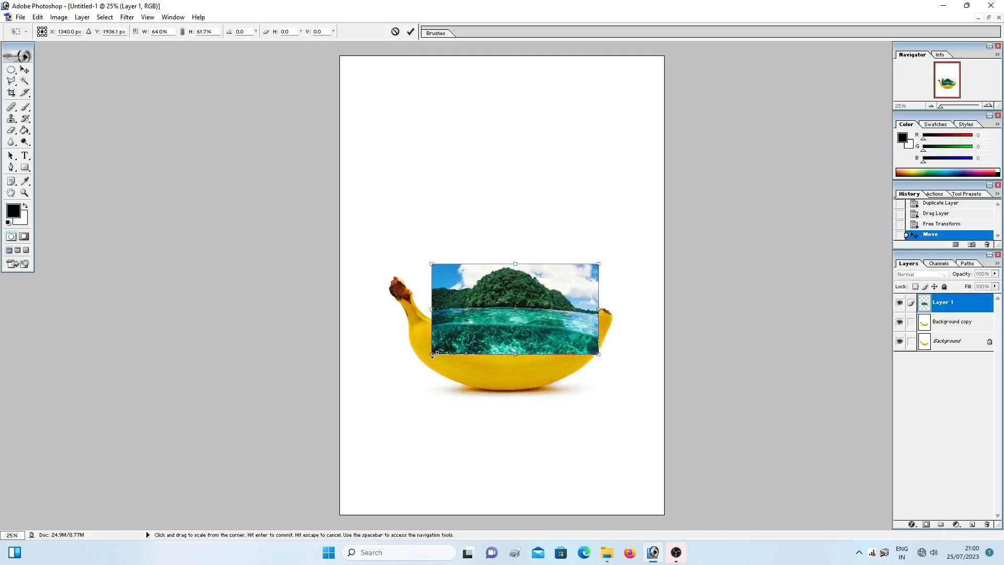
{"action": "left_click_drag", "start_coordinate": [489, 324], "coordinate": [489, 321]}
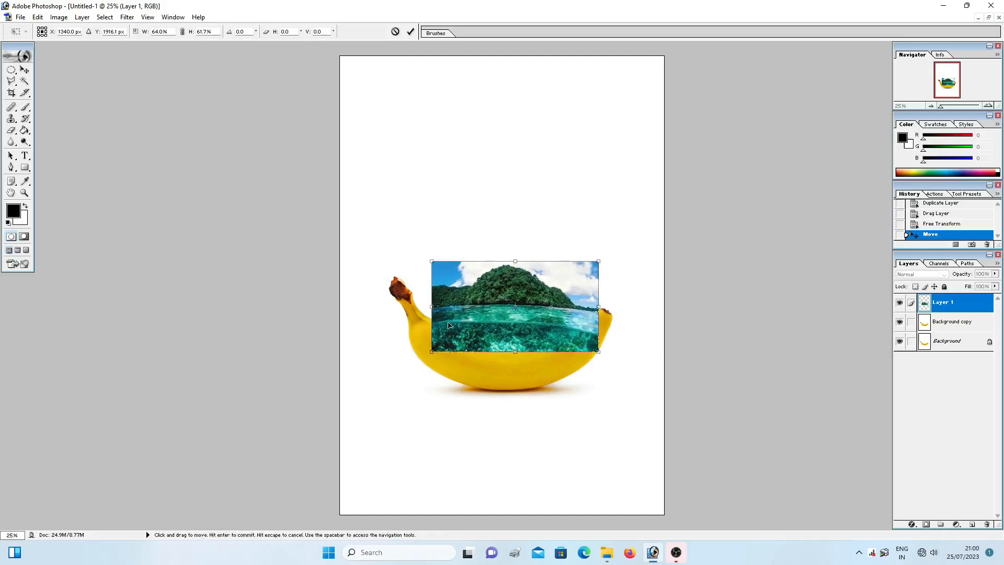
{"action": "left_click_drag", "start_coordinate": [618, 258], "coordinate": [613, 257]}
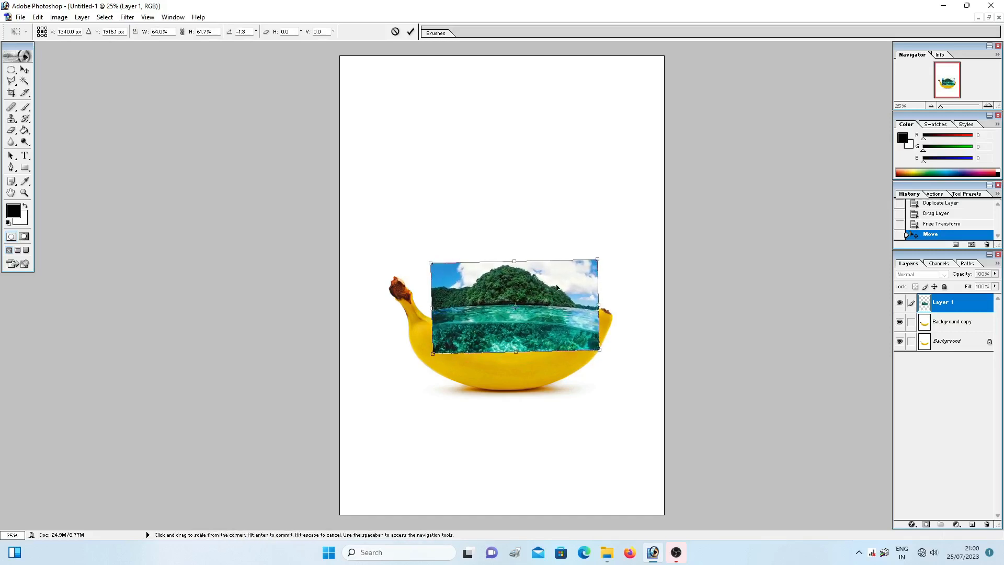
{"action": "left_click_drag", "start_coordinate": [553, 293], "coordinate": [551, 296]}
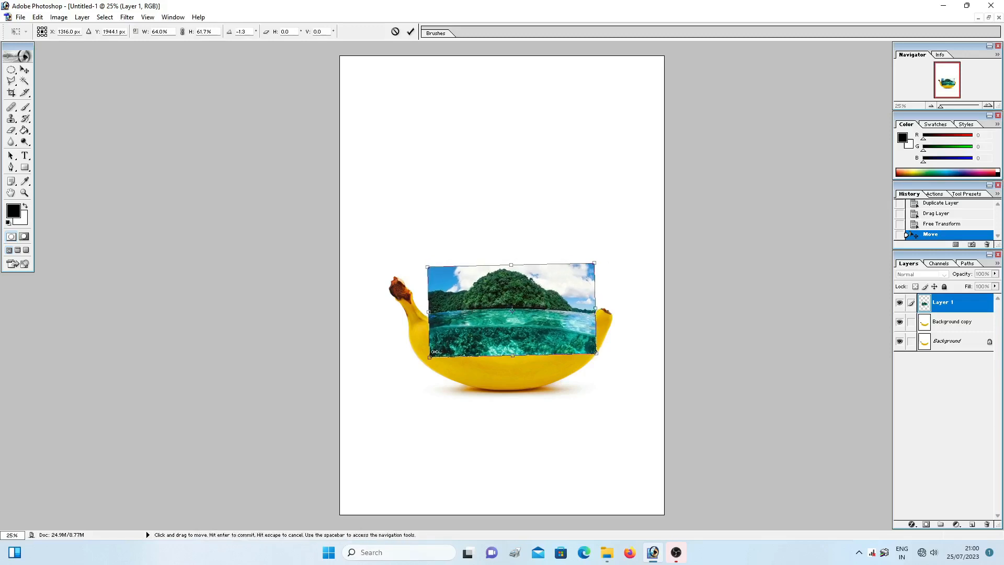
{"action": "left_click_drag", "start_coordinate": [424, 359], "coordinate": [407, 363]}
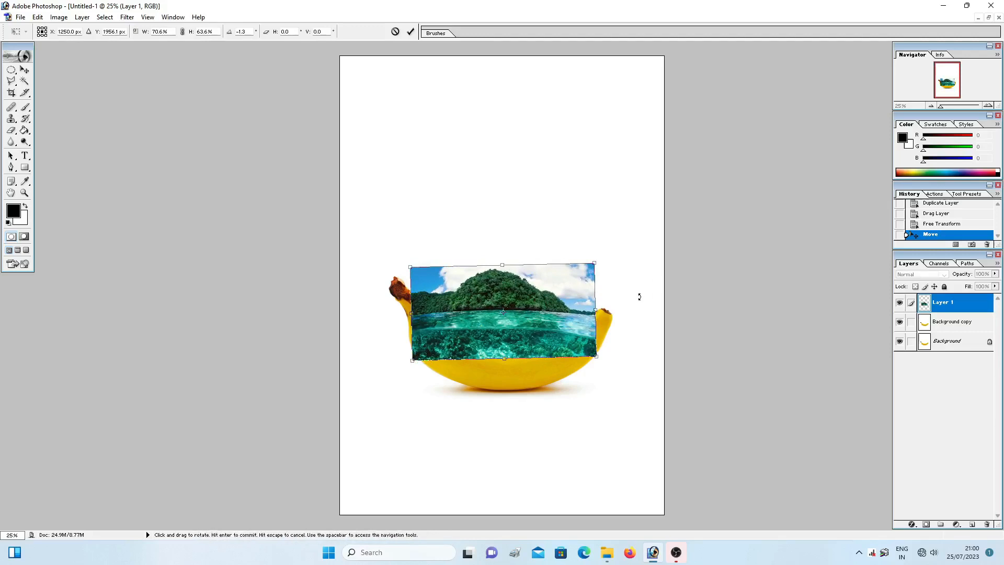
{"action": "left_click", "coordinate": [411, 33]}
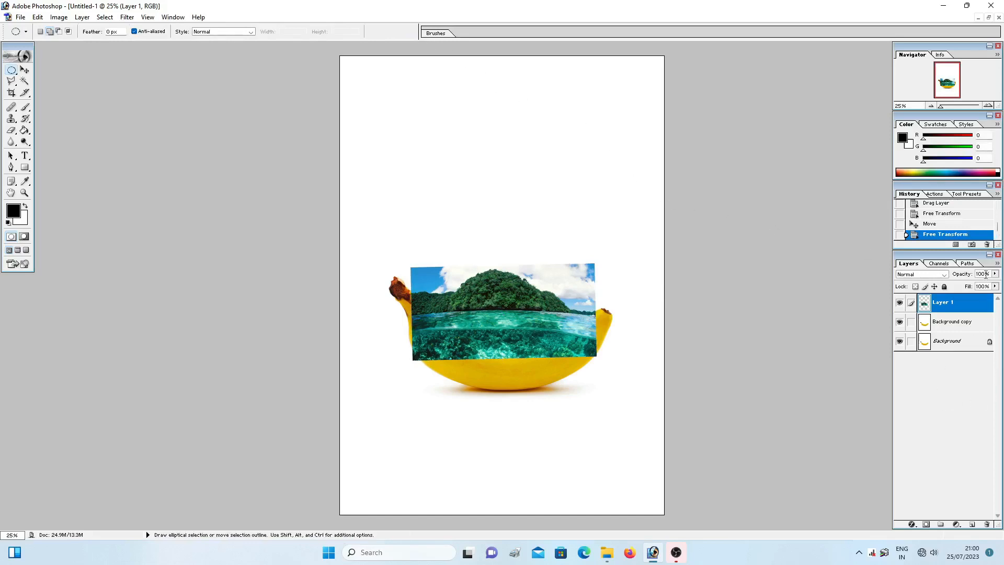
Lower the island layer's fill opacity to 35%.
{"action": "left_click", "coordinate": [995, 287]}
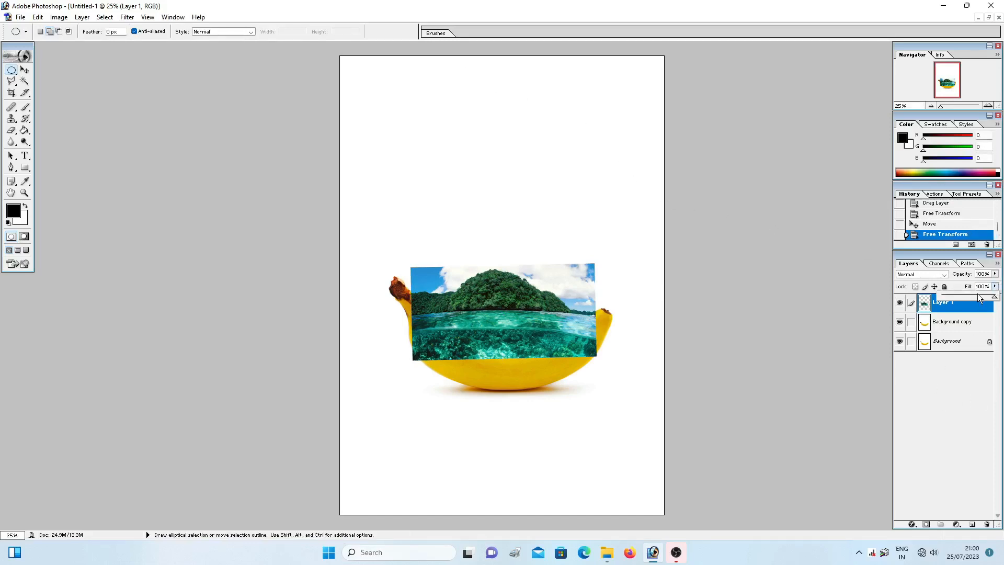
{"action": "left_click_drag", "start_coordinate": [993, 297], "coordinate": [962, 303]}
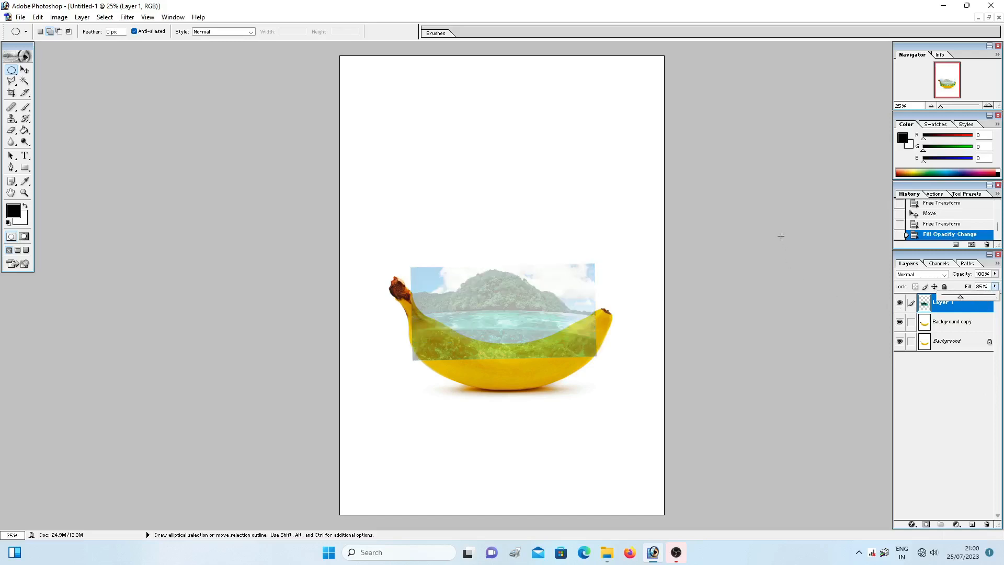
Draw a closed Polygonal Lasso selection along the banana's upper inner edge and around its body, enclosing the overlapping part of the island picture.
{"action": "key", "text": "ctrl"}
{"action": "key", "text": "ctrl+plus"}
{"action": "key", "text": "ctrl+plus"}
{"action": "key", "text": "ctrl+plus"}
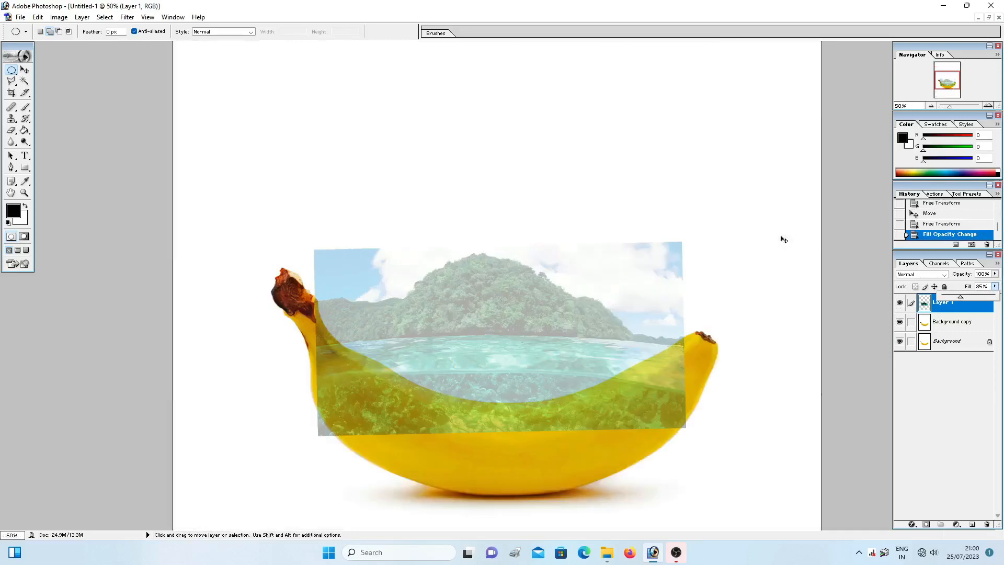
{"action": "scroll", "coordinate": [776, 249], "scroll_direction": "up", "scroll_amount": 2}
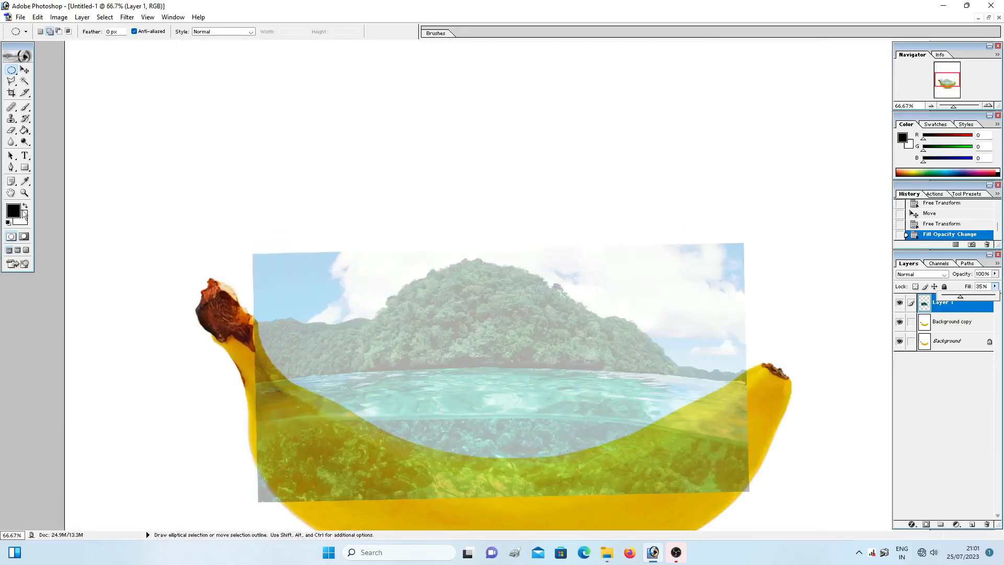
{"action": "left_click", "coordinate": [11, 192]}
{"action": "left_click_drag", "start_coordinate": [538, 289], "coordinate": [538, 220]}
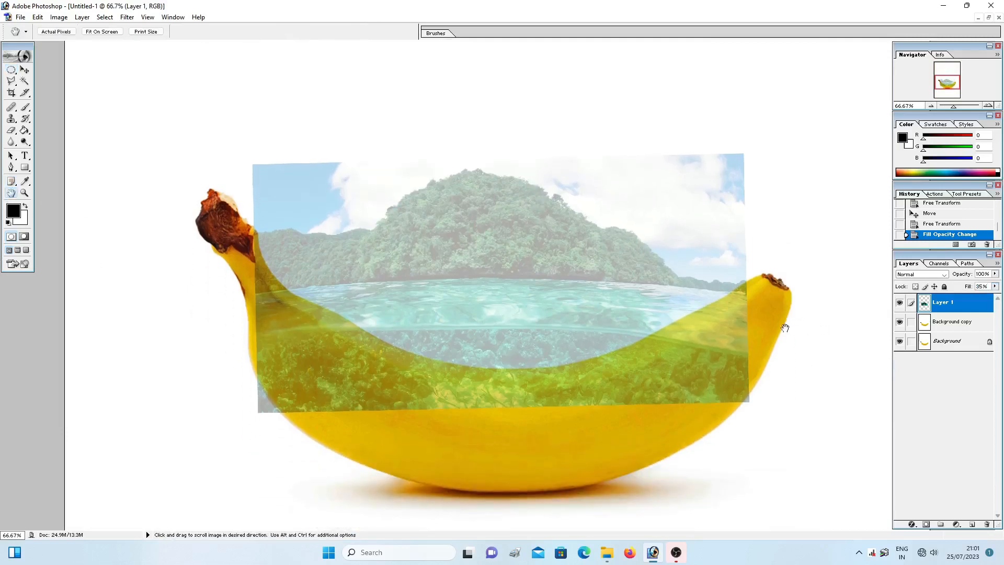
{"action": "left_click", "coordinate": [12, 81]}
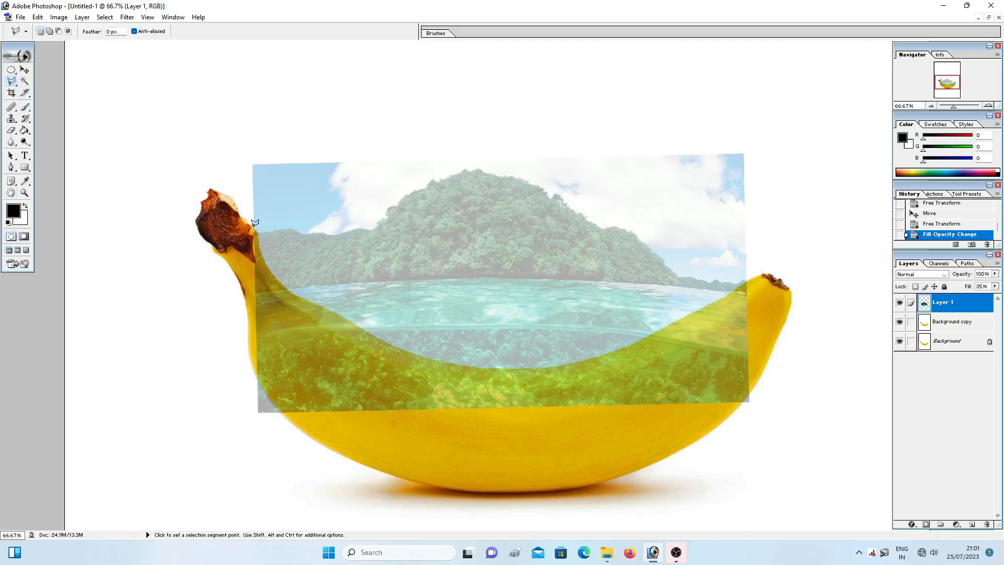
{"action": "left_click", "coordinate": [261, 247]}
{"action": "left_click", "coordinate": [281, 280]}
{"action": "left_click", "coordinate": [292, 289]}
{"action": "left_click", "coordinate": [351, 321]}
{"action": "left_click", "coordinate": [387, 341]}
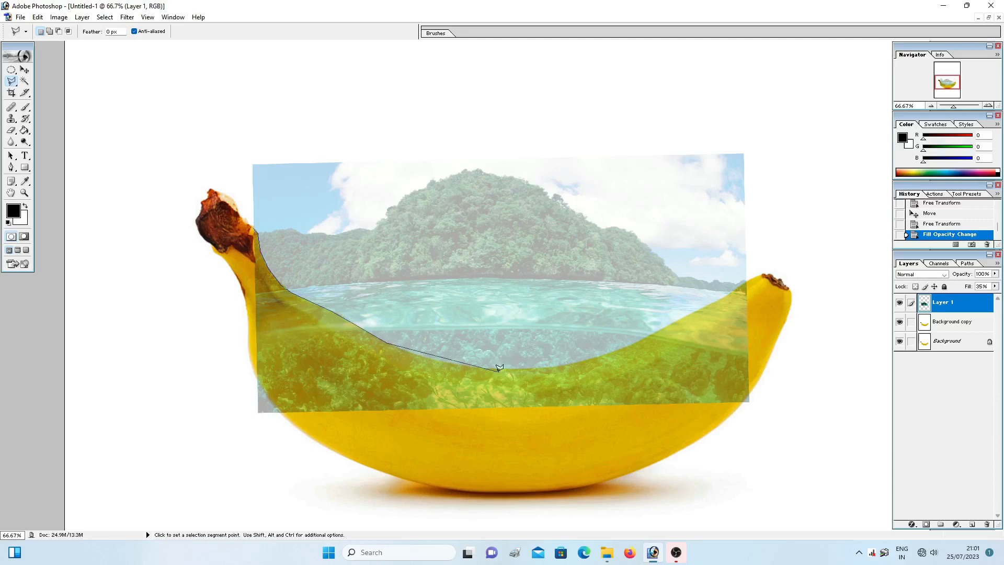
{"action": "left_click", "coordinate": [421, 354]}
{"action": "left_click", "coordinate": [467, 365]}
{"action": "left_click", "coordinate": [521, 366]}
{"action": "left_click", "coordinate": [559, 366]}
{"action": "left_click", "coordinate": [589, 359]}
{"action": "left_click", "coordinate": [669, 328]}
{"action": "left_click", "coordinate": [780, 358]}
{"action": "left_click", "coordinate": [743, 445]}
{"action": "left_click", "coordinate": [513, 485]}
{"action": "left_click", "coordinate": [209, 464]}
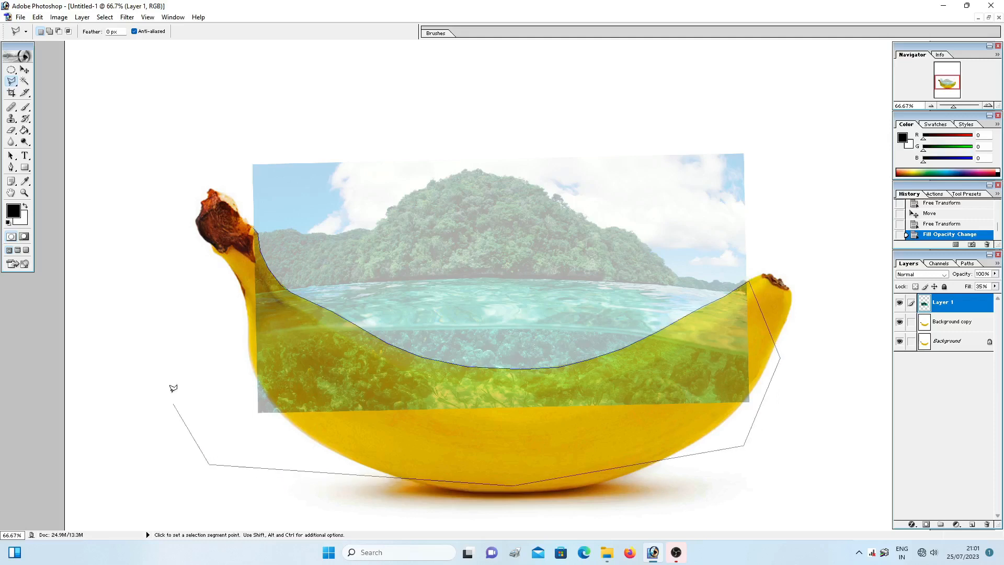
{"action": "left_click", "coordinate": [206, 296]}
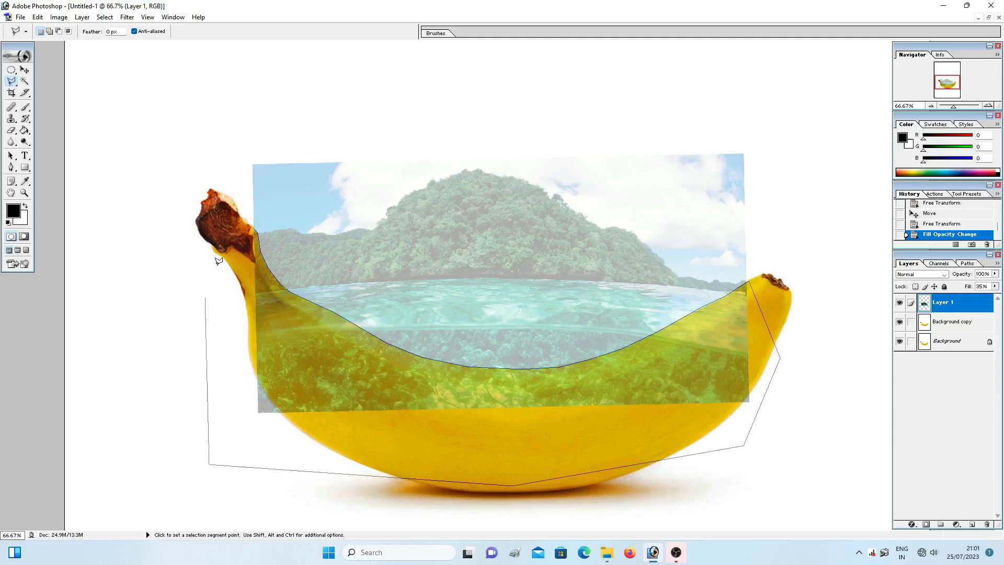
{"action": "left_click", "coordinate": [256, 226]}
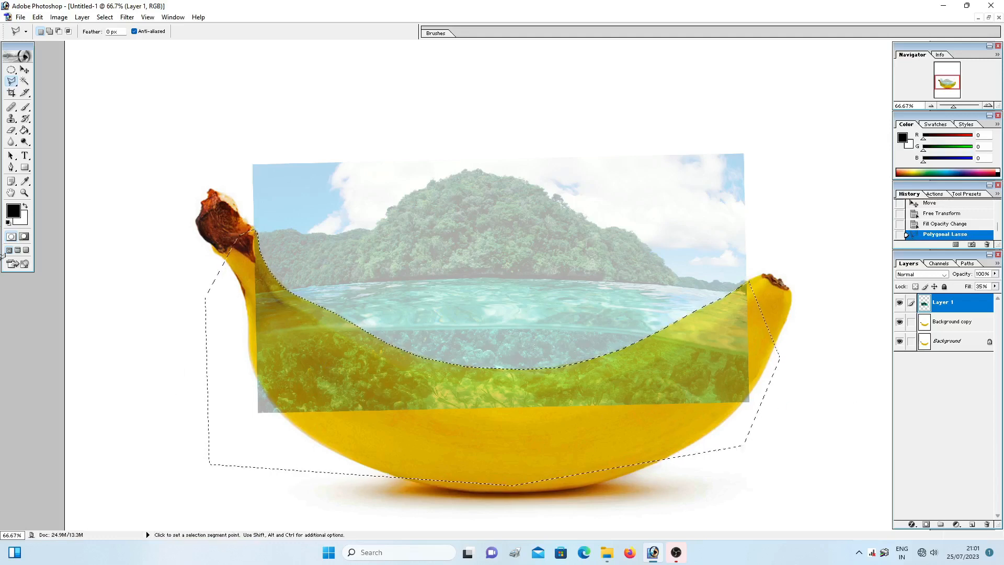
Erase the part of the island layer that overlaps the banana inside the selection.
{"action": "left_click", "coordinate": [11, 130]}
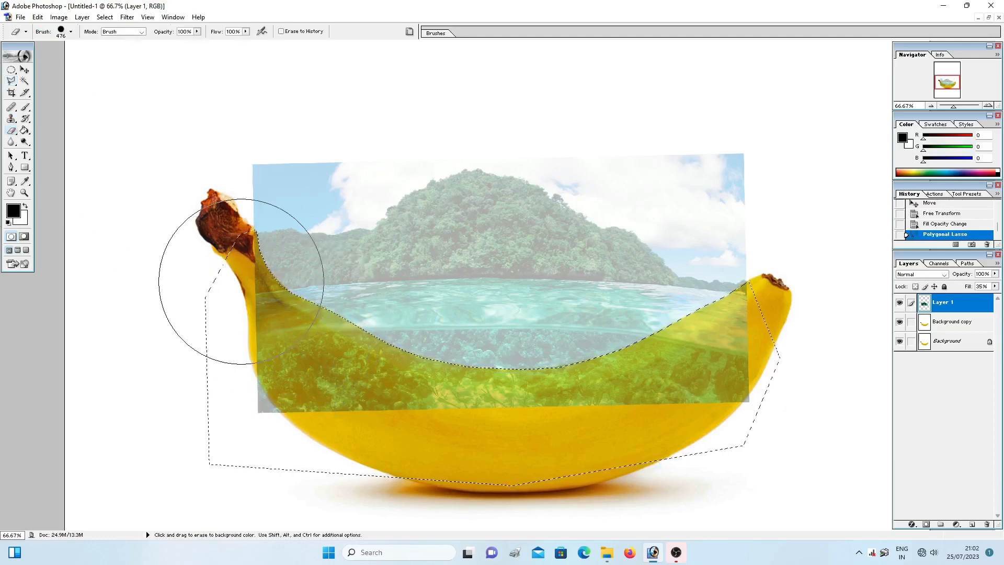
{"action": "mouse_move", "coordinate": [213, 251]}
{"action": "left_mouse_down"}
{"action": "mouse_move", "coordinate": [228, 312]}
{"action": "mouse_move", "coordinate": [429, 398]}
{"action": "mouse_move", "coordinate": [552, 403]}
{"action": "mouse_move", "coordinate": [517, 421]}
{"action": "mouse_move", "coordinate": [567, 407]}
{"action": "mouse_move", "coordinate": [599, 414]}
{"action": "mouse_move", "coordinate": [701, 323]}
{"action": "mouse_move", "coordinate": [774, 291]}
{"action": "mouse_move", "coordinate": [753, 314]}
{"action": "left_mouse_up"}
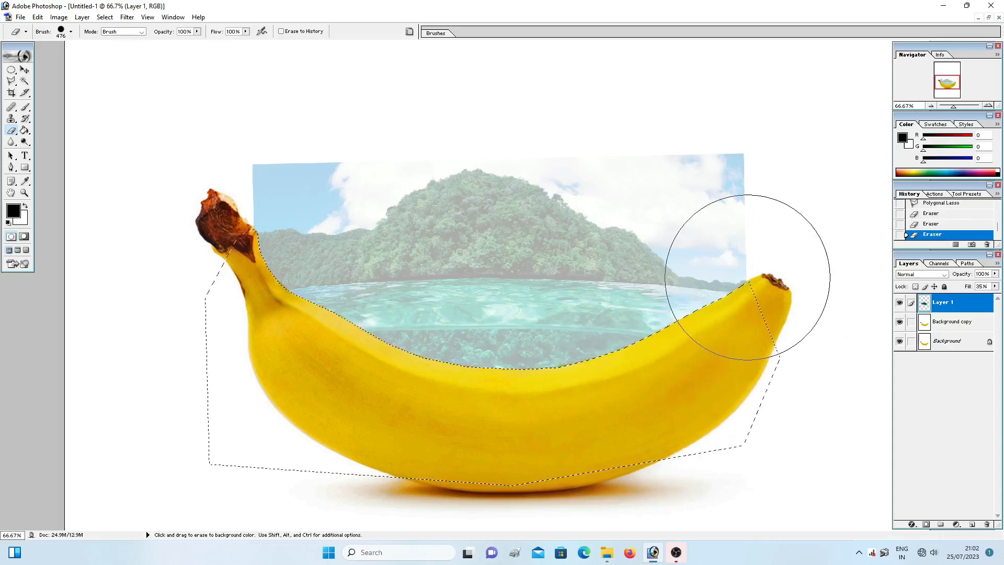
Clear the selection, then nudge the island layer slightly down and left and raise its fill opacity to 86%.
{"action": "key", "text": "ctrl"}
{"action": "key", "text": "ctrl+d"}
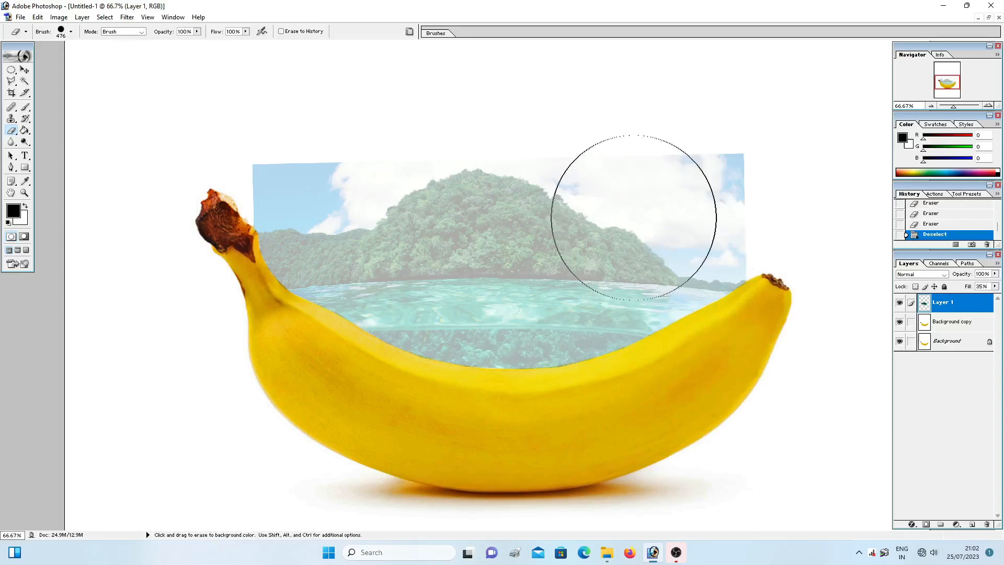
{"action": "key", "text": "v"}
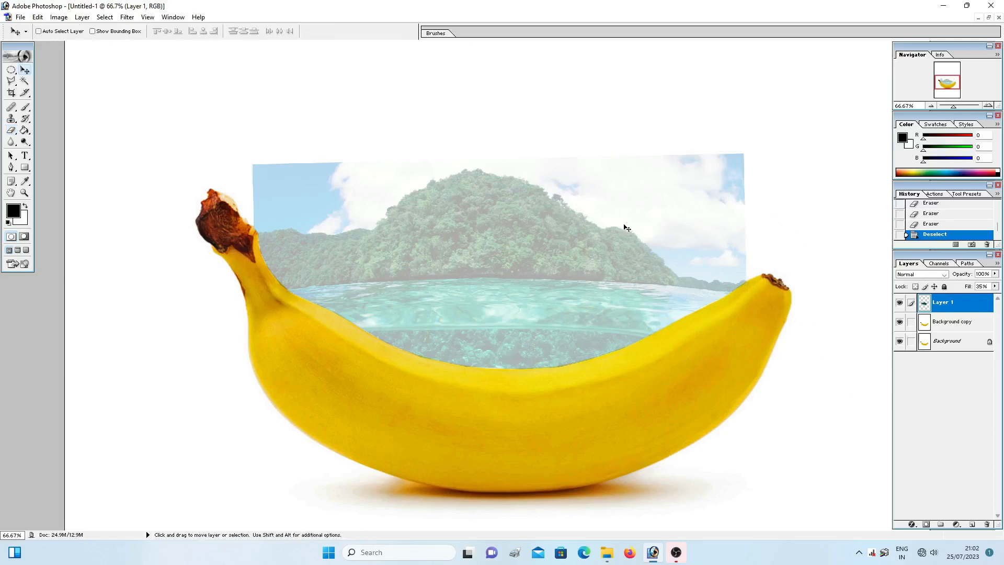
{"action": "left_click_drag", "start_coordinate": [623, 225], "coordinate": [619, 224]}
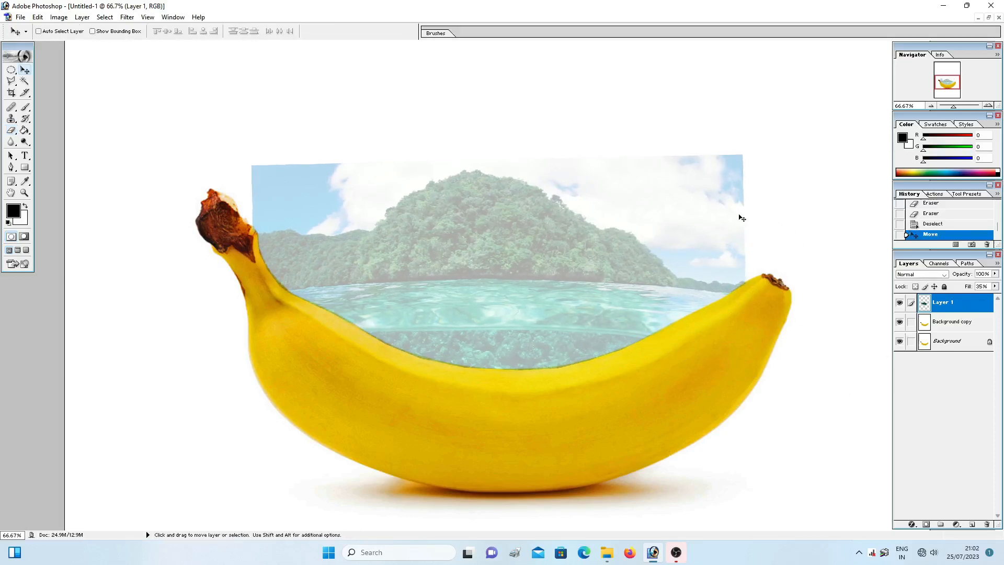
{"action": "left_click", "coordinate": [995, 287]}
{"action": "left_click_drag", "start_coordinate": [969, 301], "coordinate": [988, 301]}
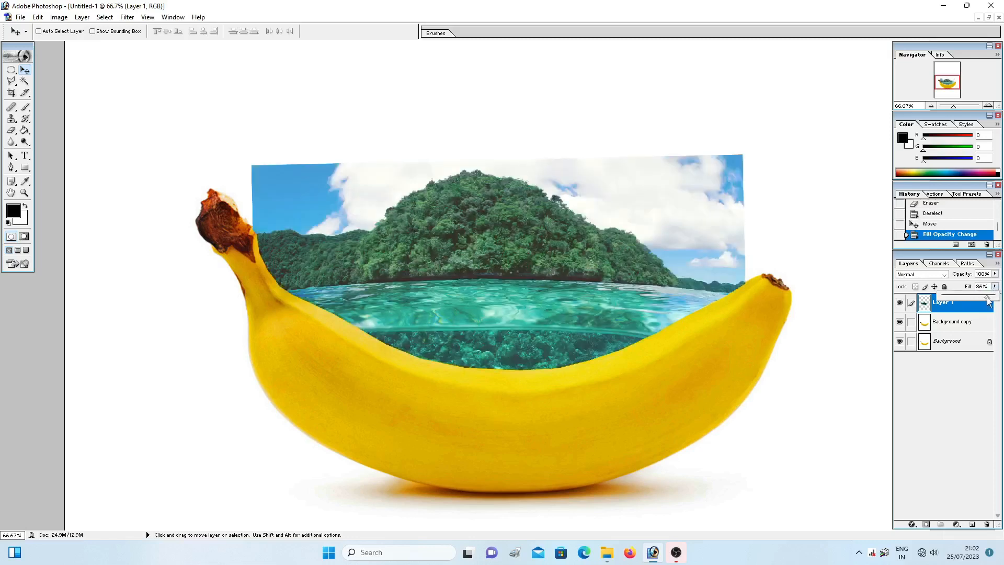
Remove the blue sky and main cloud areas around the island with the Magic Eraser at tolerance 32.
{"action": "key", "text": "ctrl+plus"}
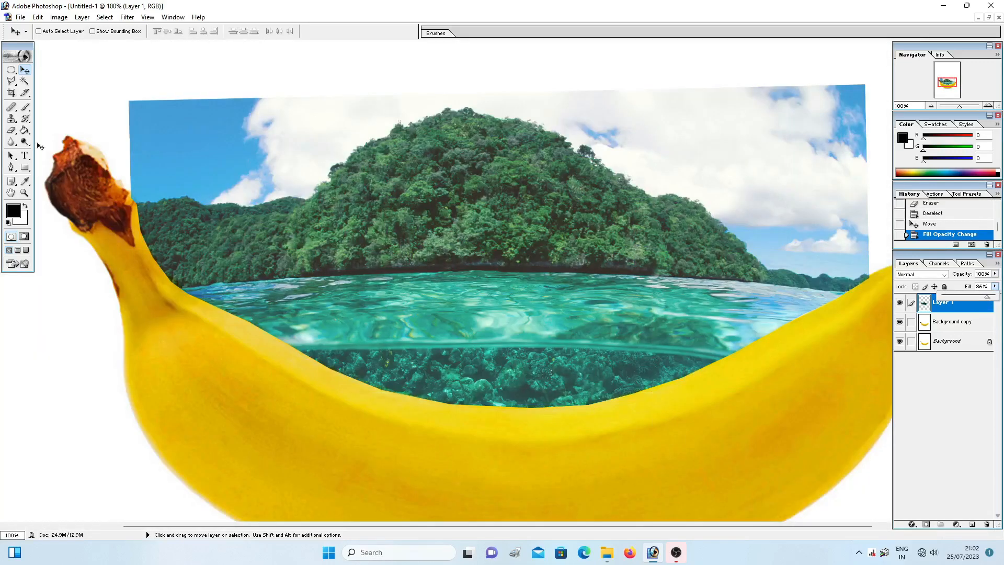
{"action": "left_click", "coordinate": [11, 130]}
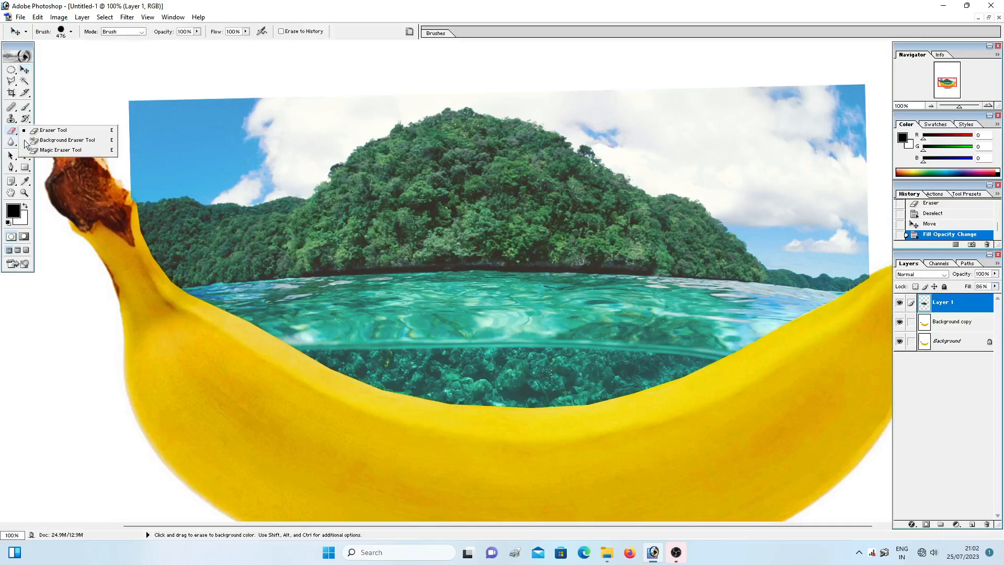
{"action": "left_click", "coordinate": [55, 150]}
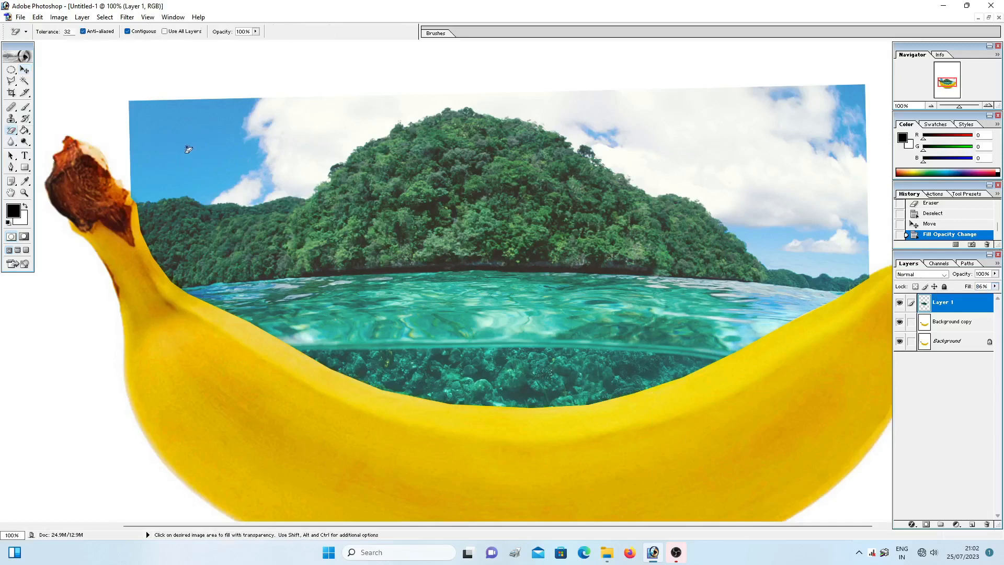
{"action": "left_click", "coordinate": [234, 149]}
{"action": "left_click", "coordinate": [321, 145]}
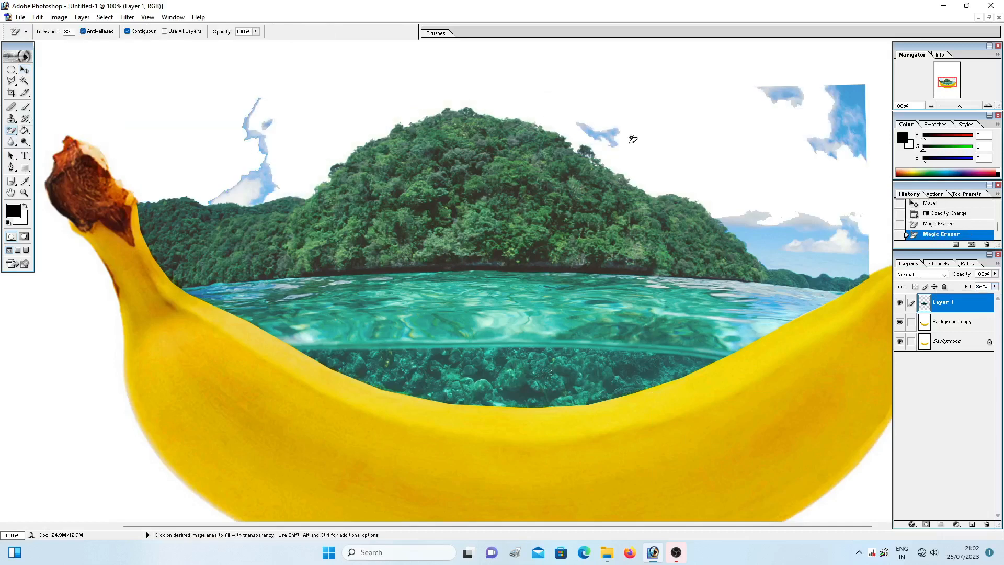
{"action": "left_click", "coordinate": [858, 114]}
{"action": "left_click", "coordinate": [758, 228]}
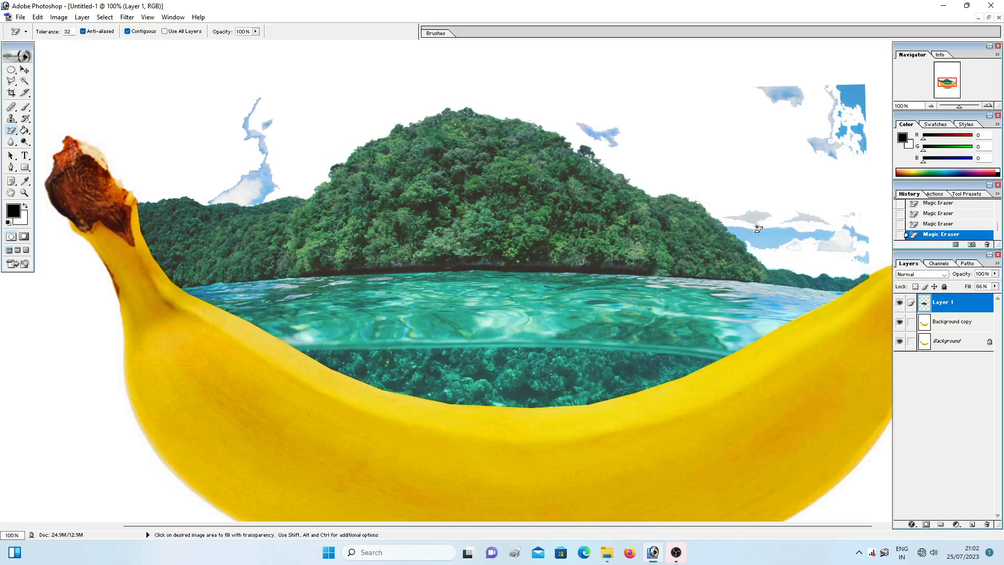
{"action": "left_click", "coordinate": [244, 195]}
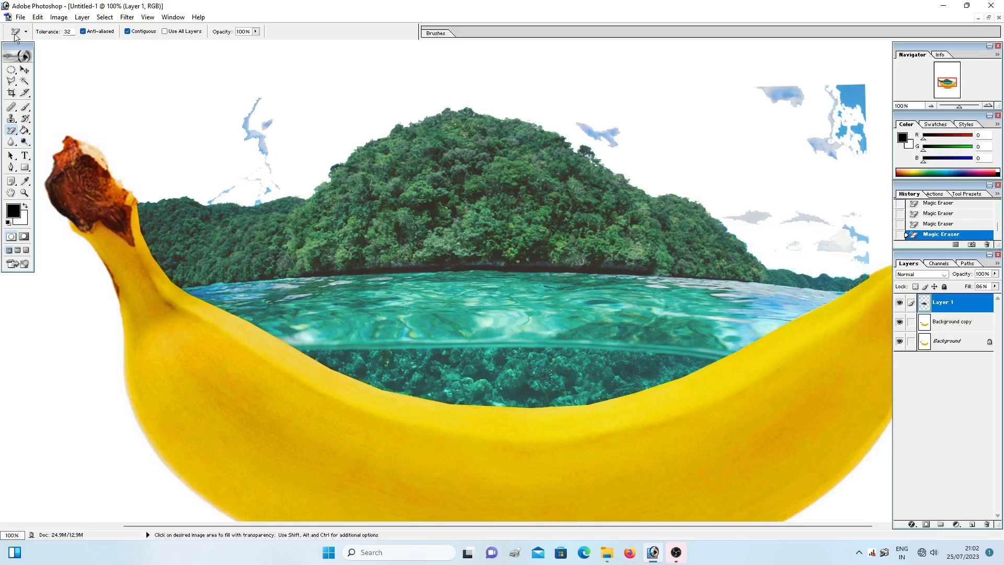
Erase the leftover cloud and sky patches on both sides of the island with a 53 px Eraser brush.
{"action": "left_click", "coordinate": [12, 132]}
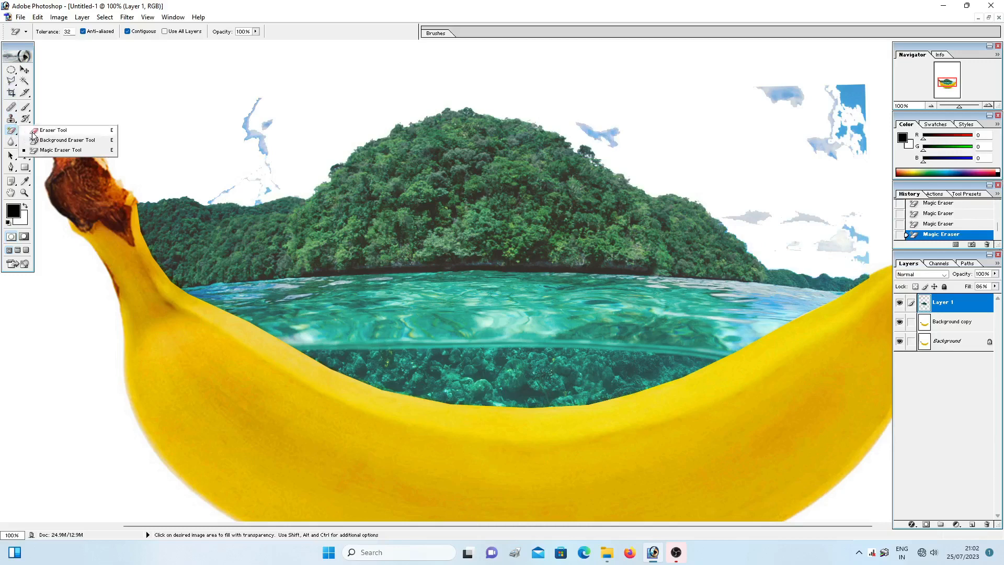
{"action": "left_click", "coordinate": [53, 129]}
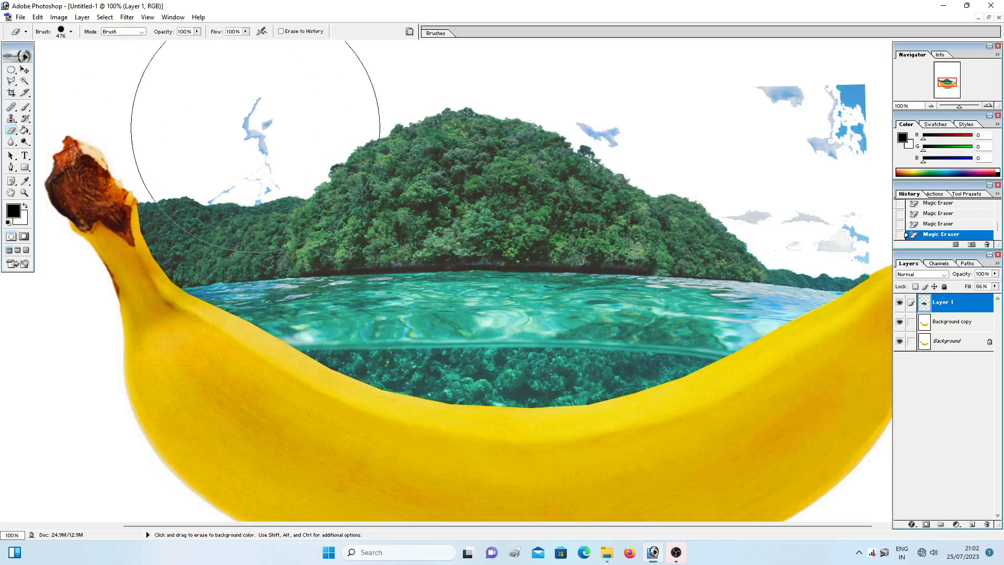
{"action": "left_click", "coordinate": [72, 32]}
{"action": "left_click_drag", "start_coordinate": [65, 58], "coordinate": [39, 58]}
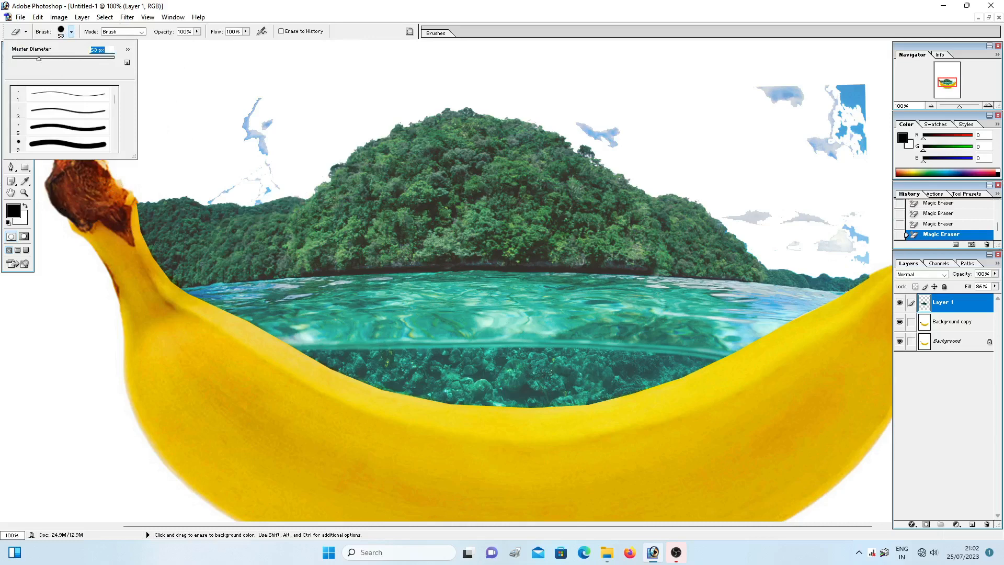
{"action": "left_click", "coordinate": [253, 99]}
{"action": "mouse_move", "coordinate": [254, 98]}
{"action": "left_mouse_down"}
{"action": "mouse_move", "coordinate": [267, 134]}
{"action": "mouse_move", "coordinate": [258, 149]}
{"action": "mouse_move", "coordinate": [265, 121]}
{"action": "mouse_move", "coordinate": [277, 180]}
{"action": "mouse_move", "coordinate": [252, 171]}
{"action": "mouse_move", "coordinate": [208, 188]}
{"action": "mouse_move", "coordinate": [258, 188]}
{"action": "left_mouse_up"}
{"action": "left_click", "coordinate": [255, 192]}
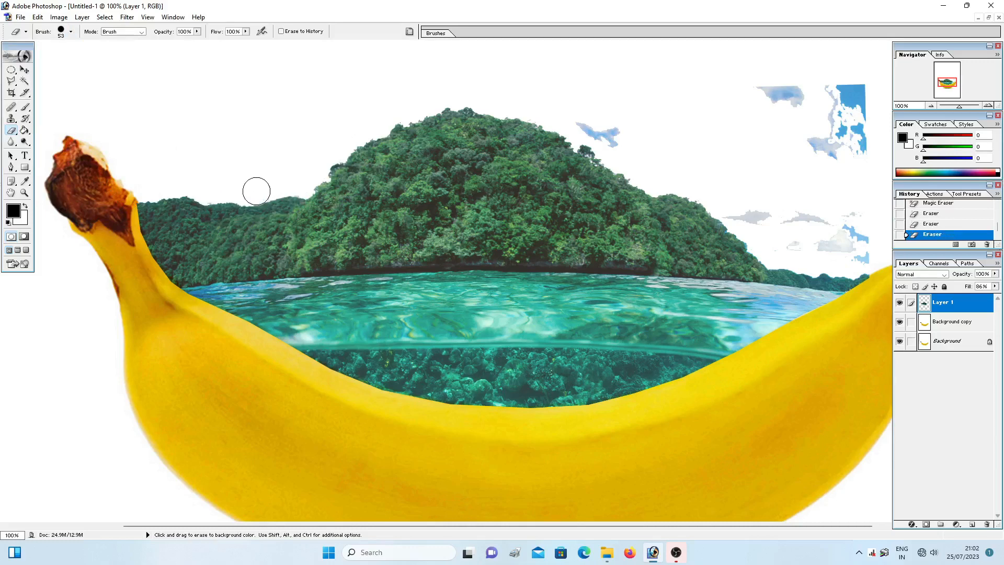
{"action": "left_click", "coordinate": [255, 190]}
{"action": "left_click_drag", "start_coordinate": [570, 114], "coordinate": [628, 137]}
{"action": "mouse_move", "coordinate": [758, 87]}
{"action": "left_mouse_down"}
{"action": "mouse_move", "coordinate": [862, 88]}
{"action": "mouse_move", "coordinate": [848, 154]}
{"action": "mouse_move", "coordinate": [831, 121]}
{"action": "mouse_move", "coordinate": [824, 153]}
{"action": "mouse_move", "coordinate": [818, 125]}
{"action": "mouse_move", "coordinate": [792, 139]}
{"action": "mouse_move", "coordinate": [768, 94]}
{"action": "mouse_move", "coordinate": [824, 100]}
{"action": "mouse_move", "coordinate": [806, 101]}
{"action": "mouse_move", "coordinate": [838, 117]}
{"action": "mouse_move", "coordinate": [843, 103]}
{"action": "mouse_move", "coordinate": [866, 169]}
{"action": "mouse_move", "coordinate": [850, 159]}
{"action": "mouse_move", "coordinate": [726, 214]}
{"action": "mouse_move", "coordinate": [771, 209]}
{"action": "mouse_move", "coordinate": [764, 222]}
{"action": "mouse_move", "coordinate": [786, 248]}
{"action": "mouse_move", "coordinate": [865, 252]}
{"action": "mouse_move", "coordinate": [847, 214]}
{"action": "mouse_move", "coordinate": [841, 247]}
{"action": "mouse_move", "coordinate": [821, 224]}
{"action": "mouse_move", "coordinate": [796, 218]}
{"action": "left_mouse_up"}
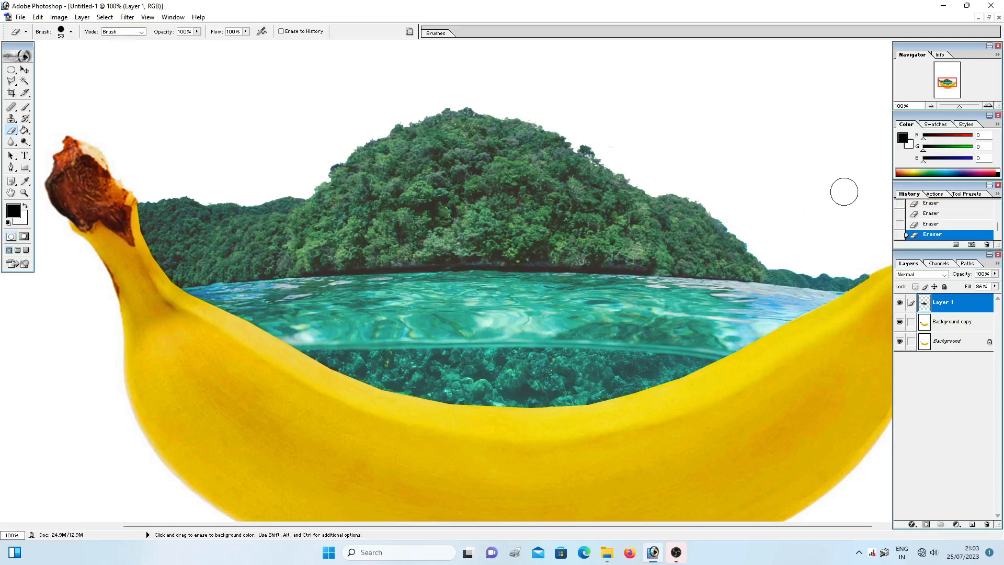
Inspect the whole banana-and-island composite, centred in the view at 50% magnification.
{"action": "key", "text": "ctrl+minus"}
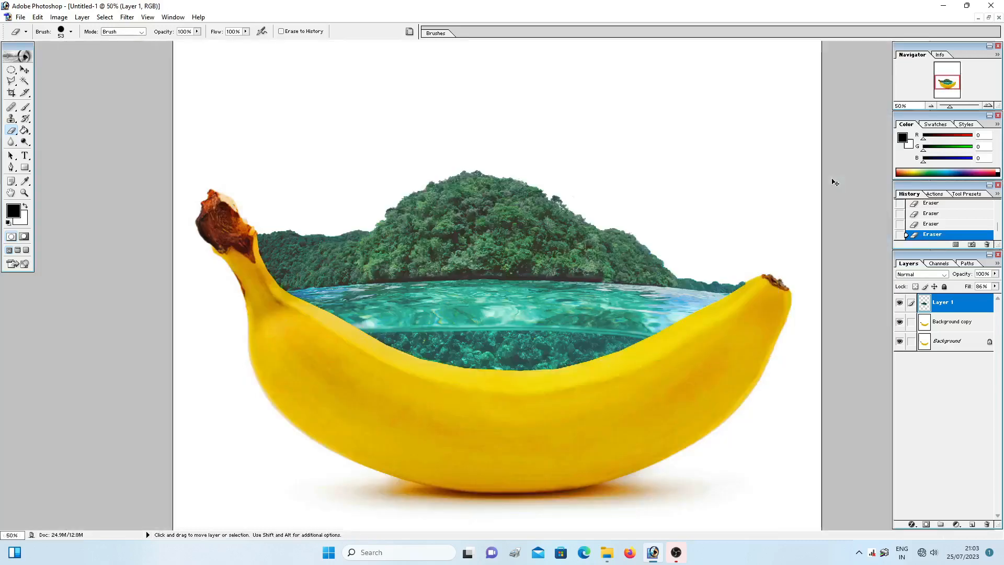
{"action": "key", "text": "ctrl+minus"}
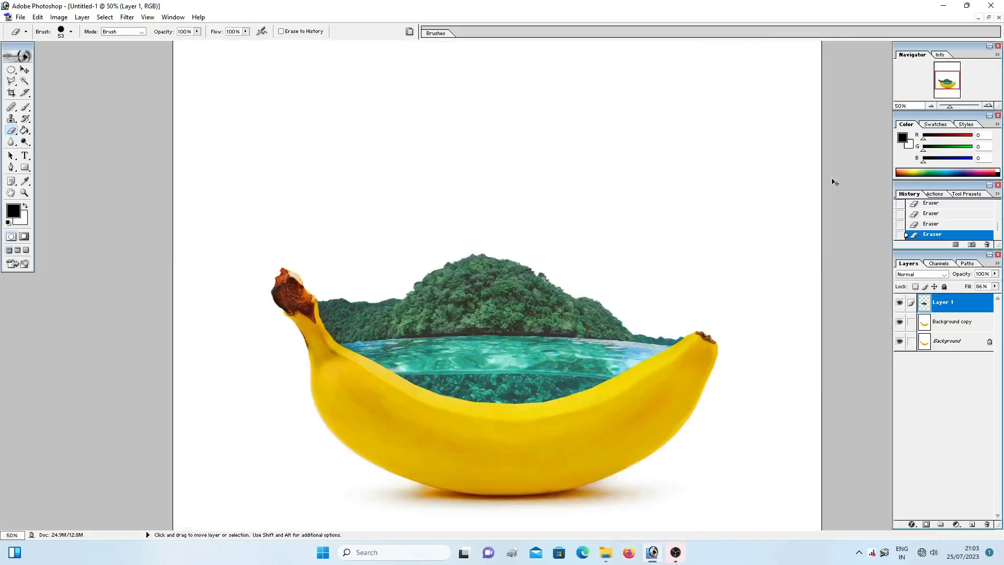
{"action": "key", "text": "ctrl+minus"}
{"action": "key", "text": "ctrl+plus"}
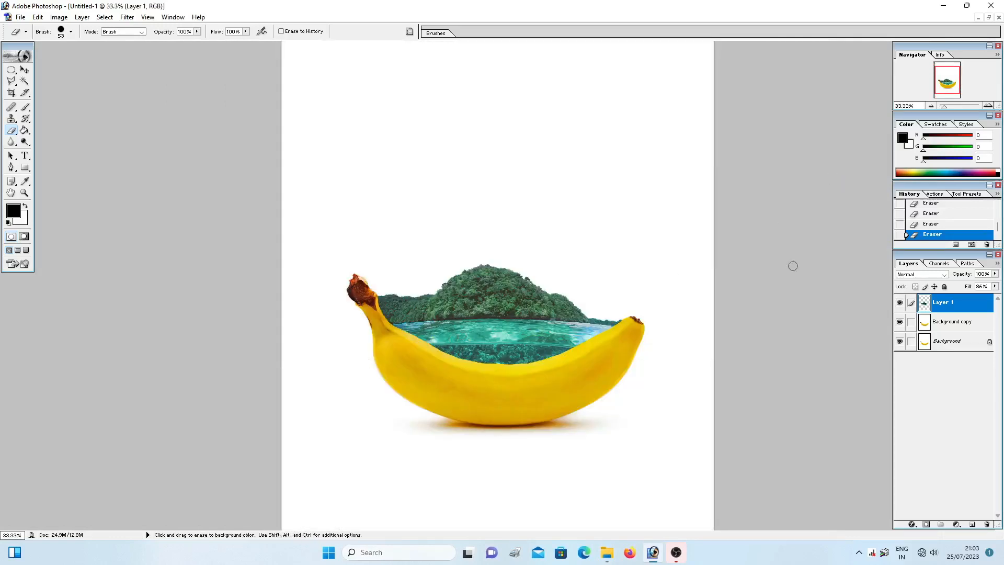
{"action": "key", "text": "ctrl+plus"}
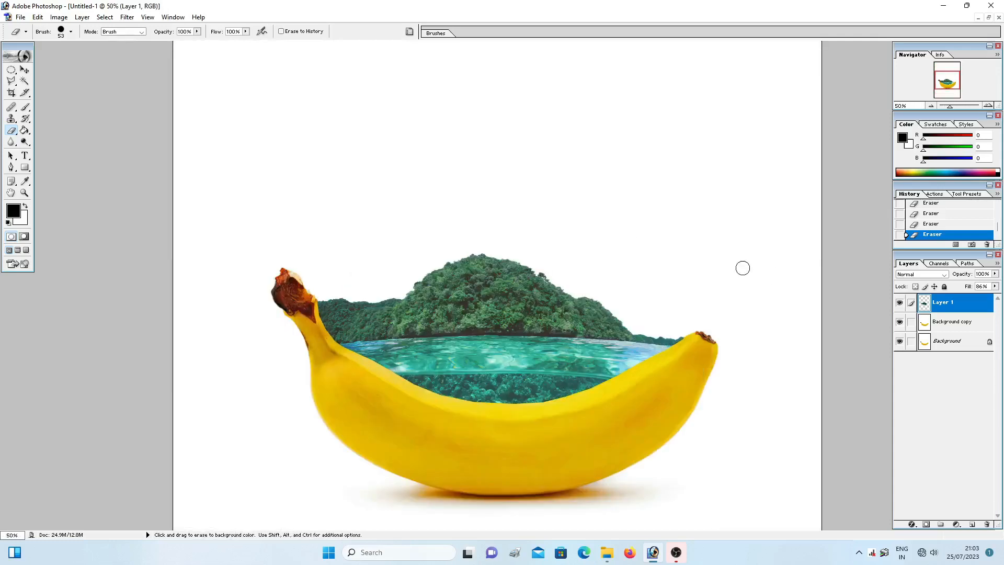
{"action": "left_click", "coordinate": [11, 193]}
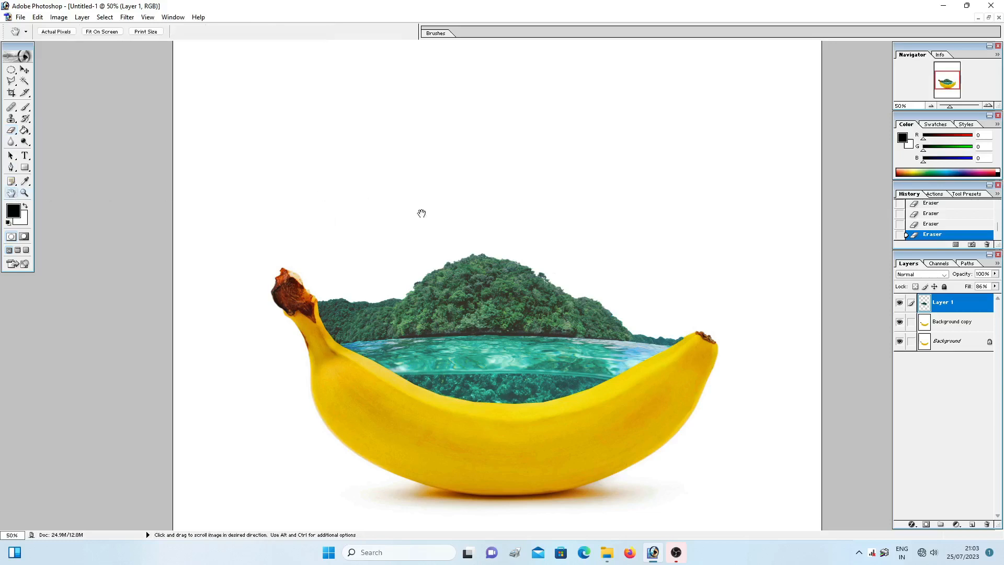
{"action": "left_click_drag", "start_coordinate": [452, 219], "coordinate": [450, 158]}
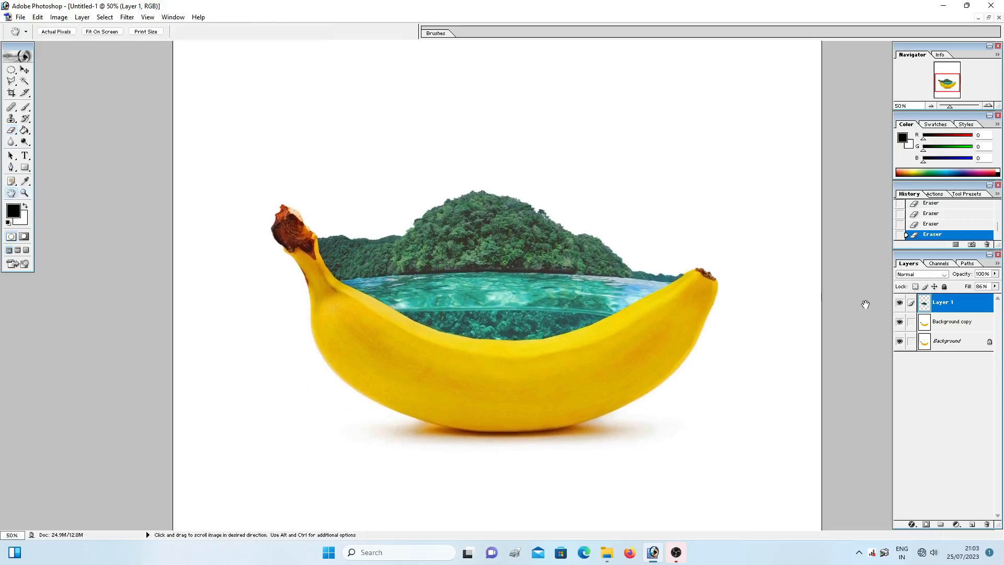
{"action": "left_click", "coordinate": [957, 525]}
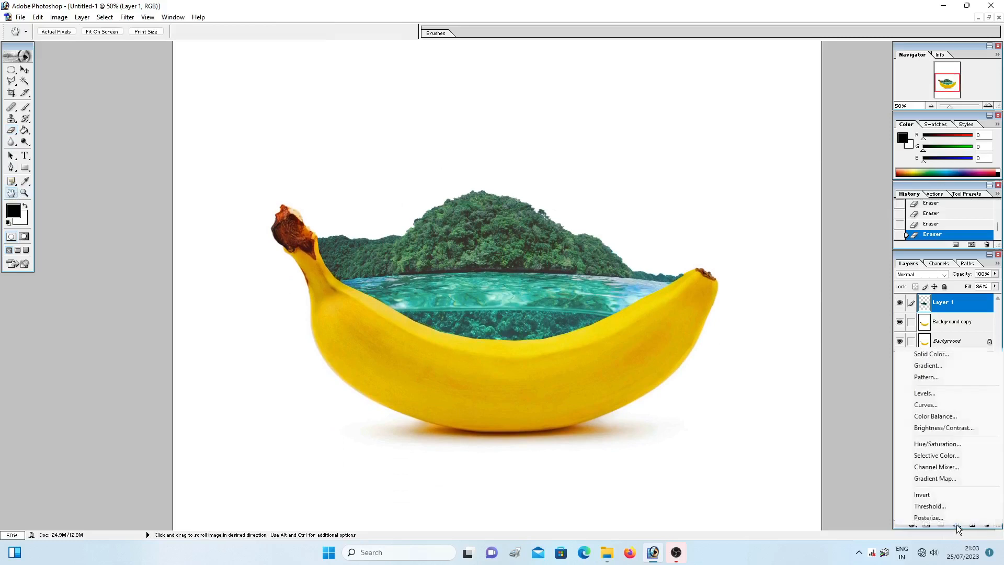
{"action": "left_click", "coordinate": [949, 446]}
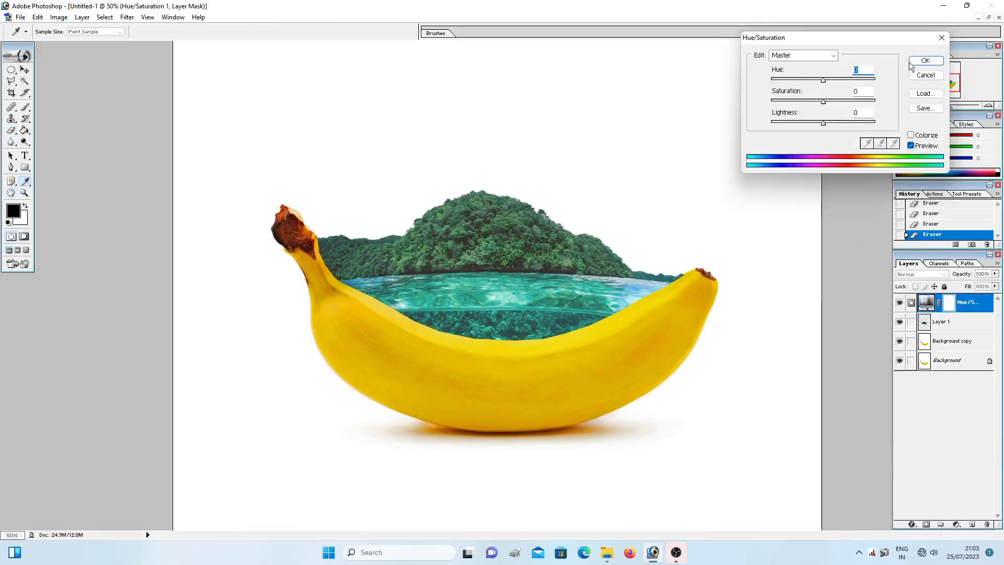
{"action": "left_click", "coordinate": [942, 38]}
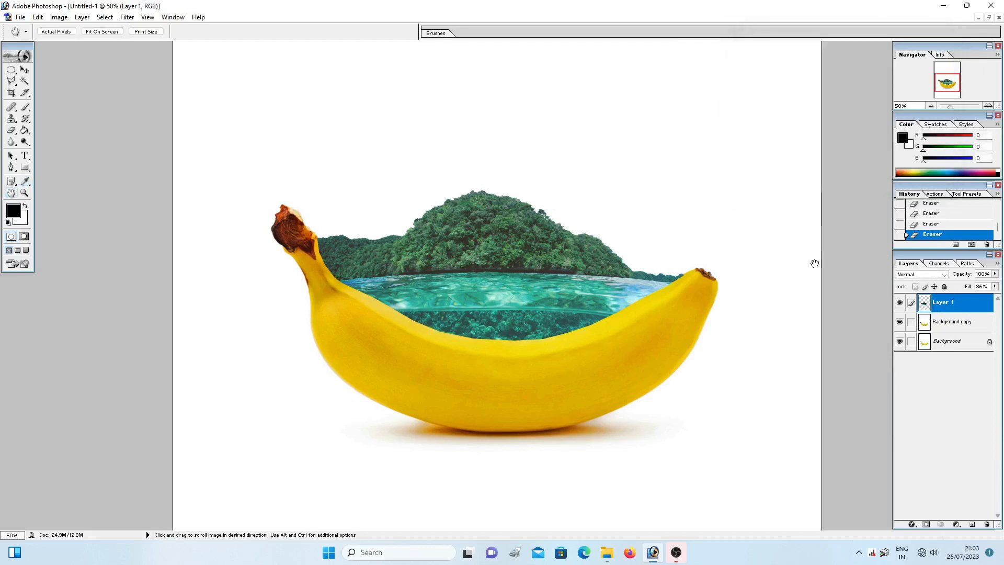
Add a Hue/Saturation adjustment layer above the island layer and increase the master saturation.
{"action": "left_click", "coordinate": [952, 524]}
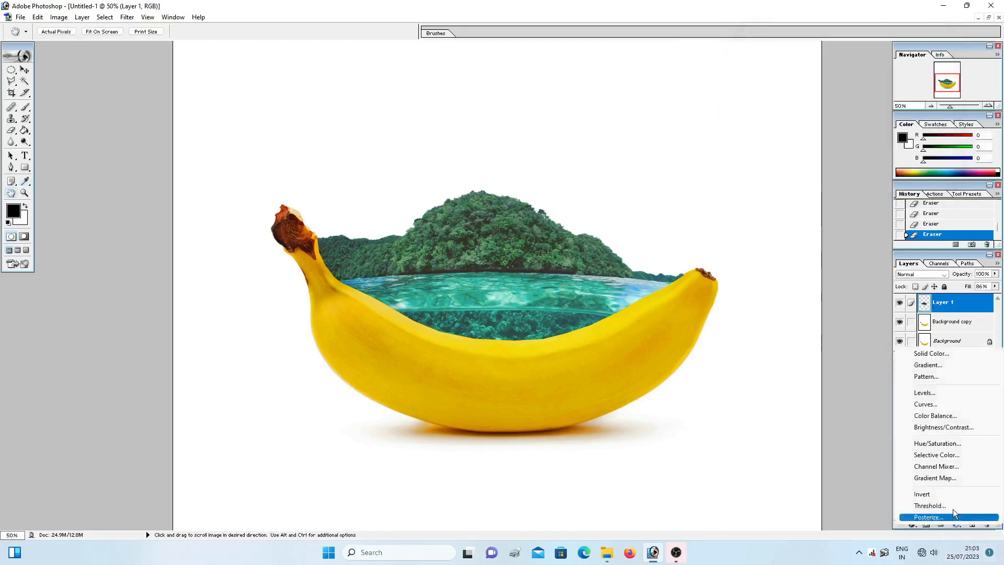
{"action": "left_click", "coordinate": [936, 444]}
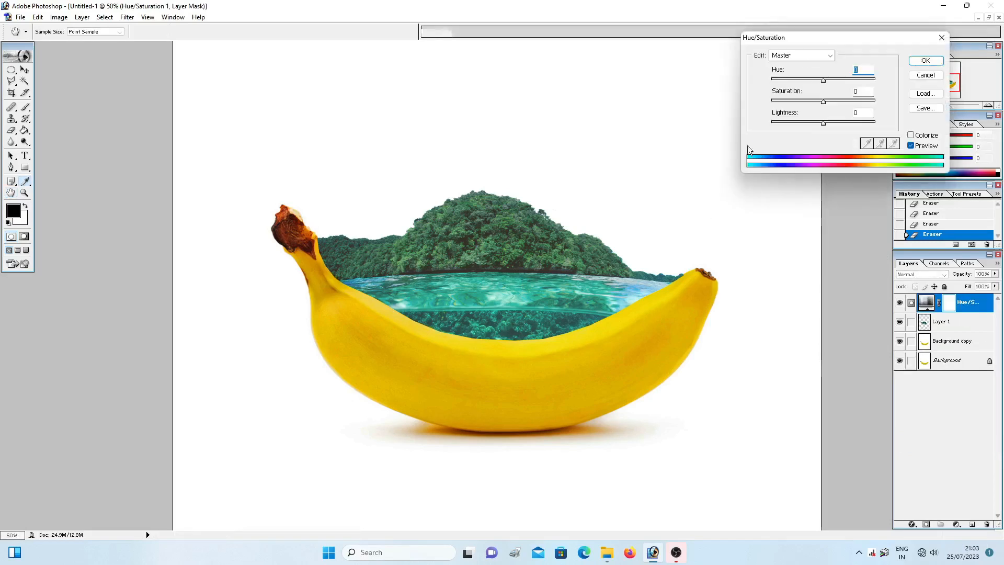
{"action": "left_click_drag", "start_coordinate": [830, 103], "coordinate": [841, 101]}
{"action": "left_click", "coordinate": [842, 100]}
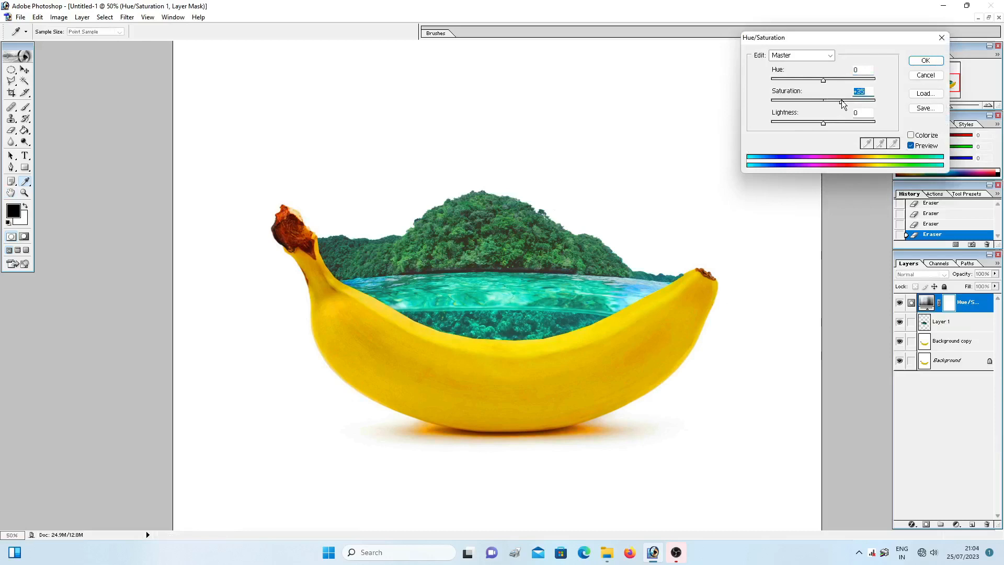
{"action": "left_click", "coordinate": [835, 101]}
{"action": "left_click", "coordinate": [922, 61]}
{"action": "key", "text": "h"}
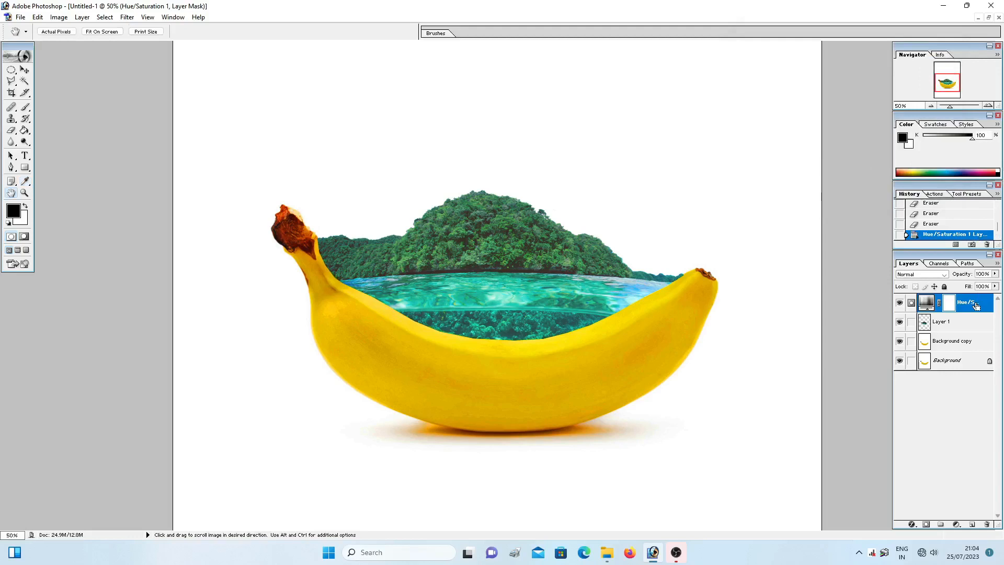
Merge the Hue/Saturation, island and banana copy layers down into the Background layer.
{"action": "key", "text": "ctrl+e"}
{"action": "key", "text": "ctrl+e"}
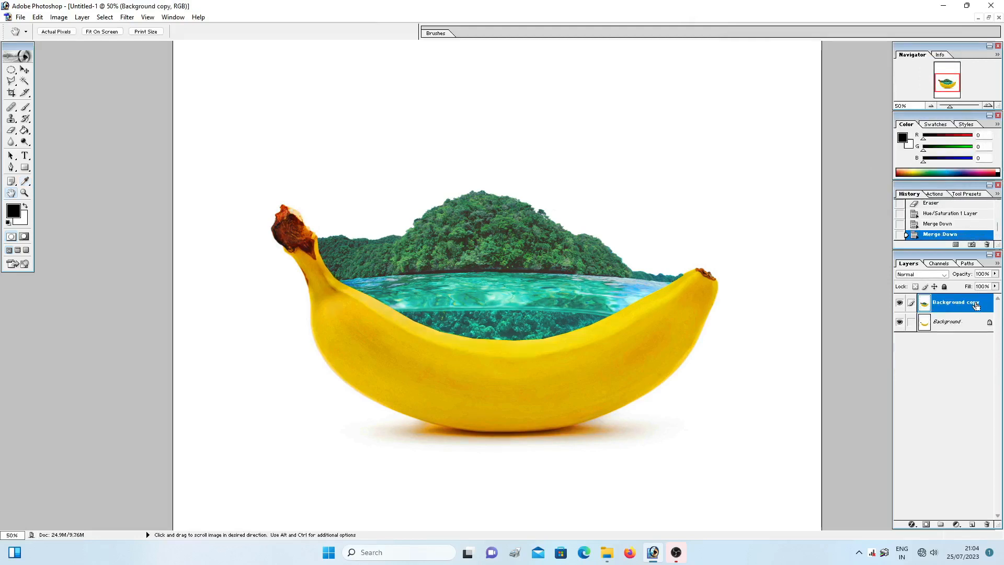
{"action": "key", "text": "ctrl+e"}
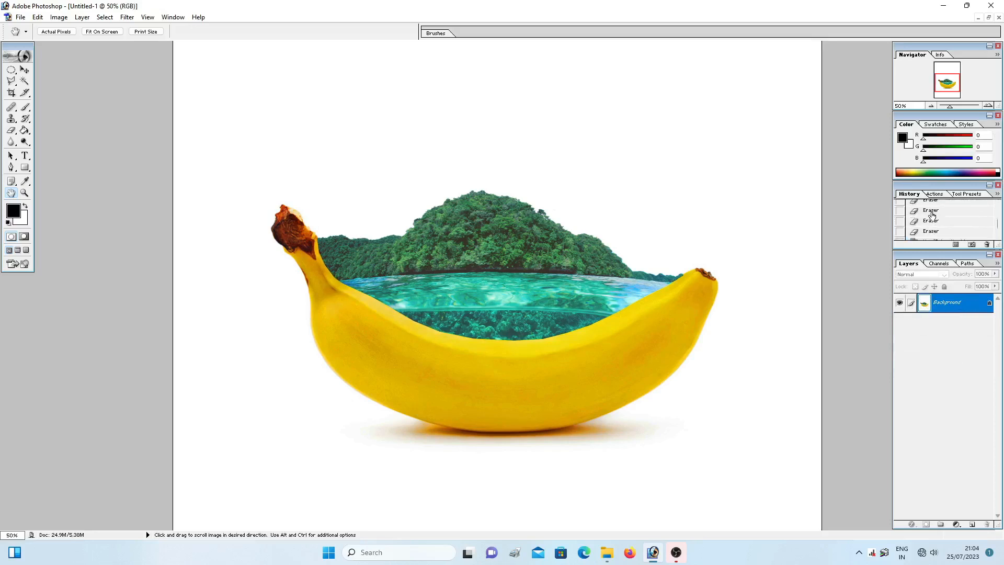
{"action": "scroll", "coordinate": [932, 215], "scroll_direction": "up", "scroll_amount": 10}
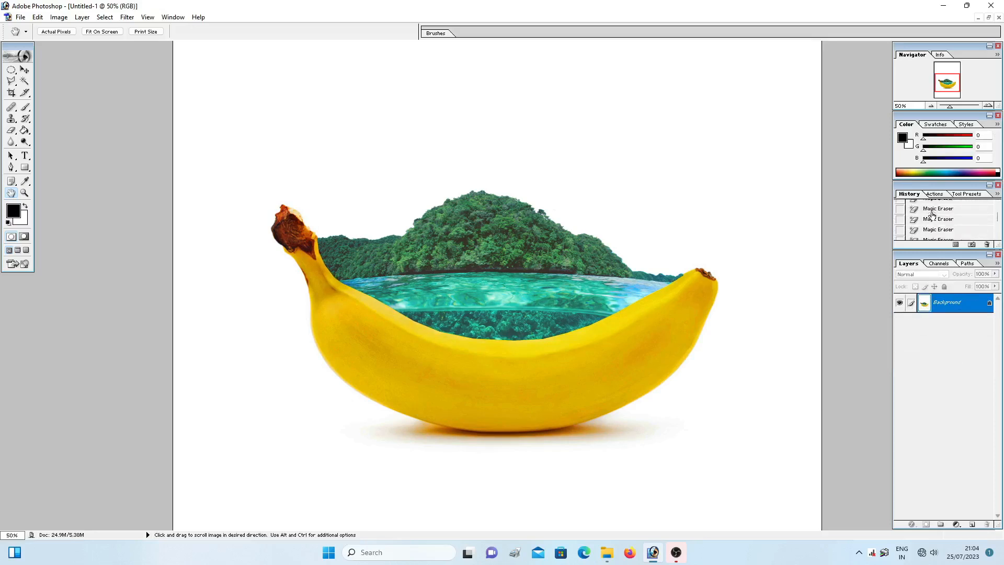
{"action": "scroll", "coordinate": [932, 214], "scroll_direction": "down", "scroll_amount": 3}
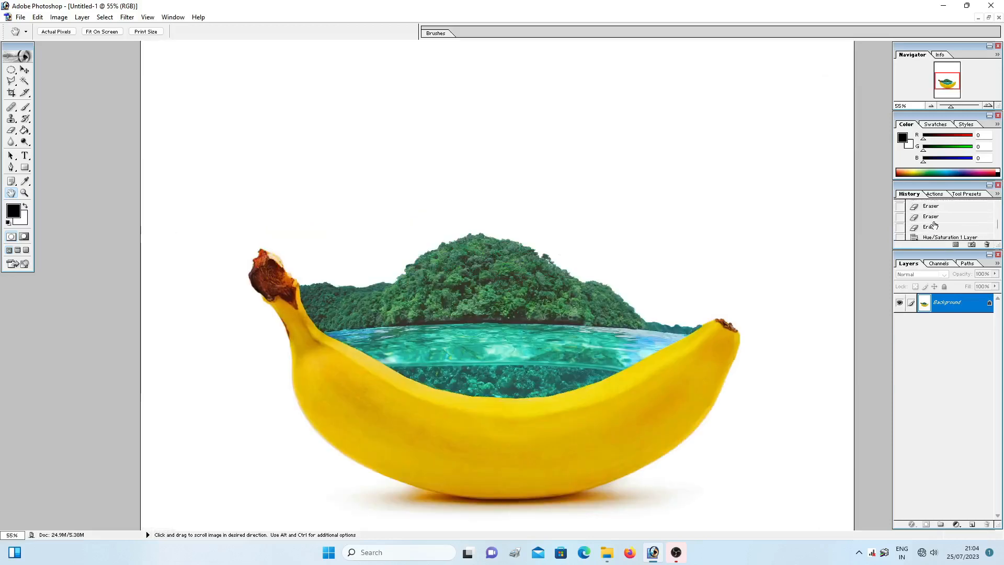
{"action": "scroll", "coordinate": [934, 220], "scroll_direction": "down", "scroll_amount": 5}
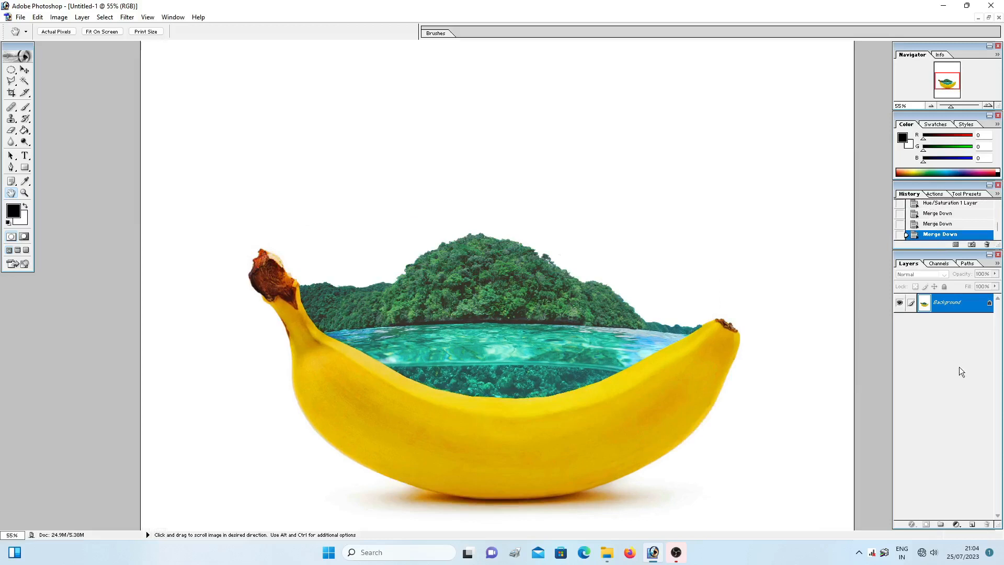
{"action": "left_click_drag", "start_coordinate": [750, 451], "coordinate": [737, 393]}
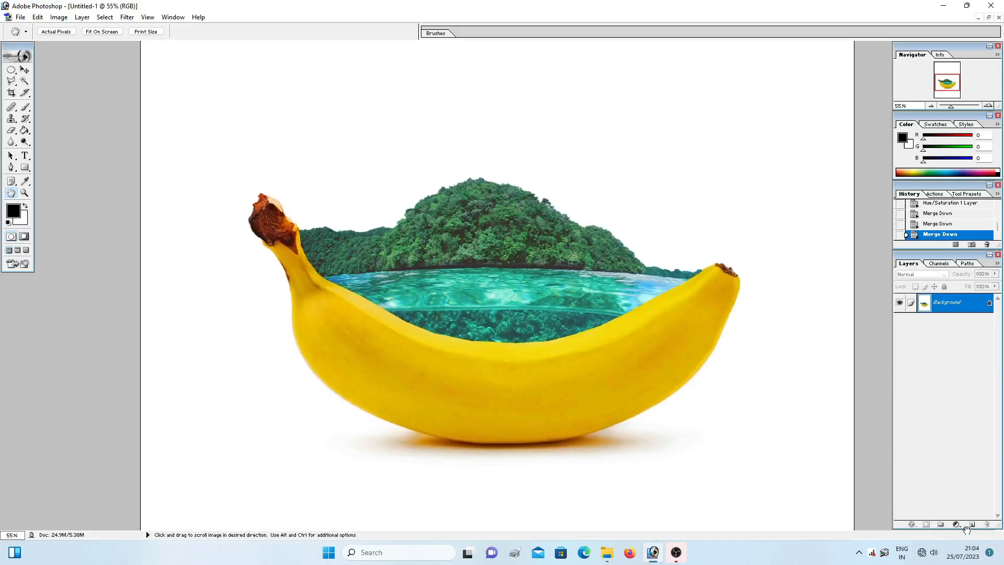